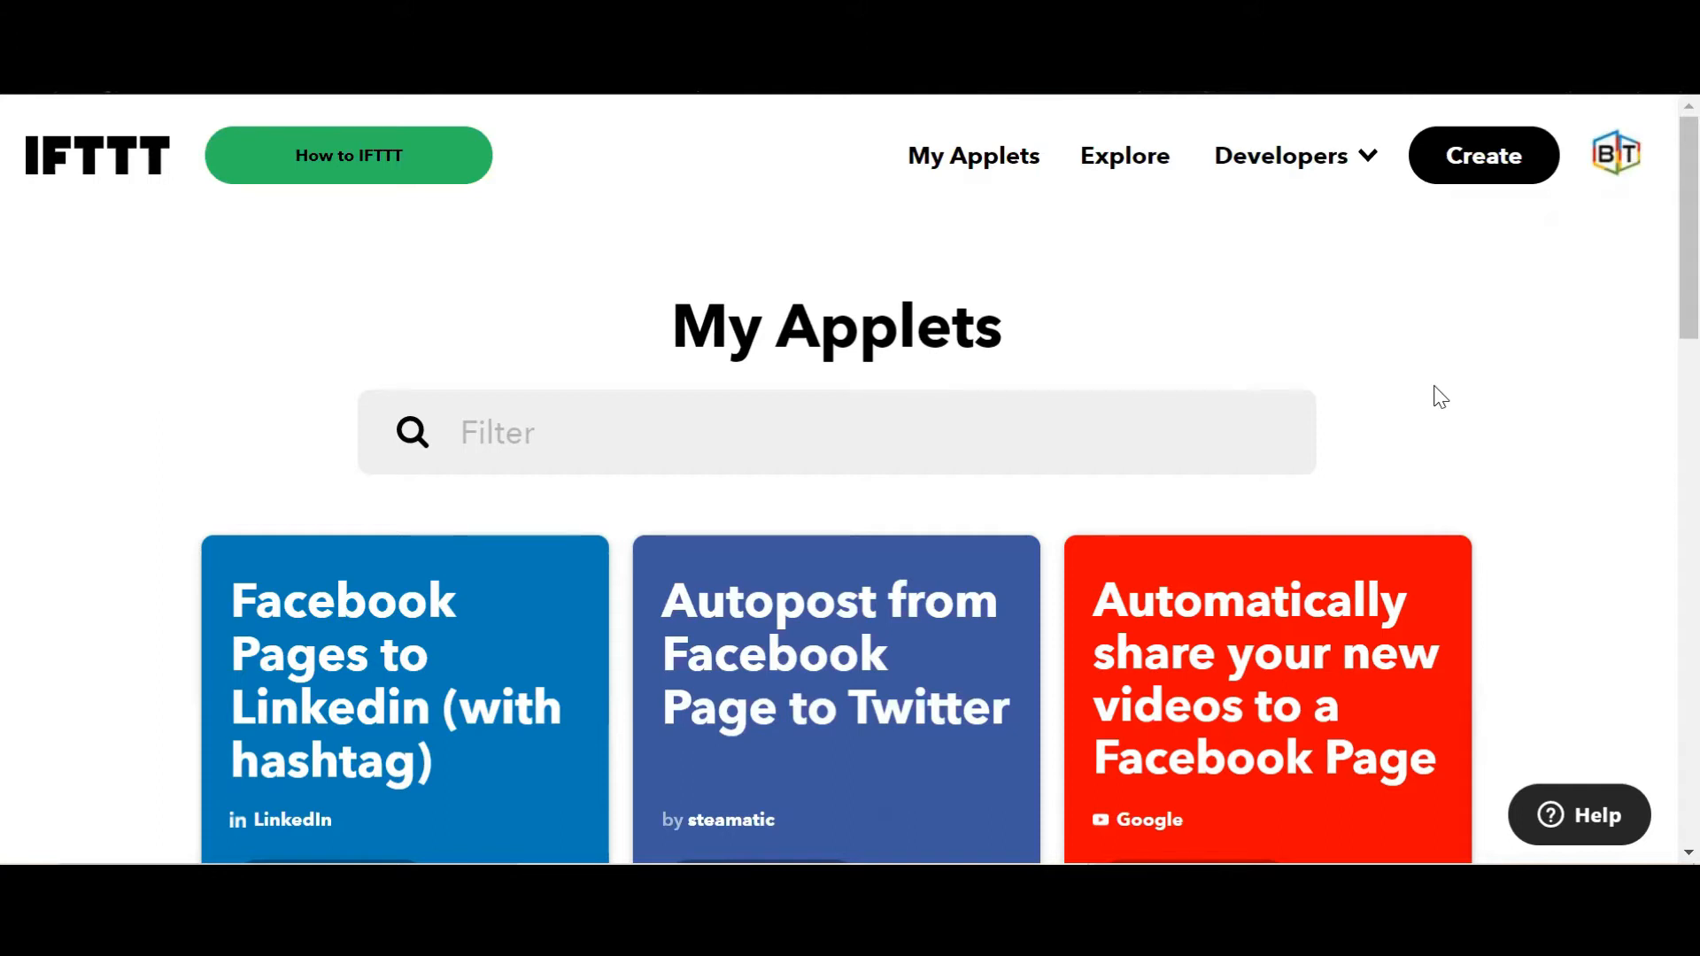
# Step: Open the Explore page and look through its featured applets, services and collections
pyautogui.click(1116, 160)
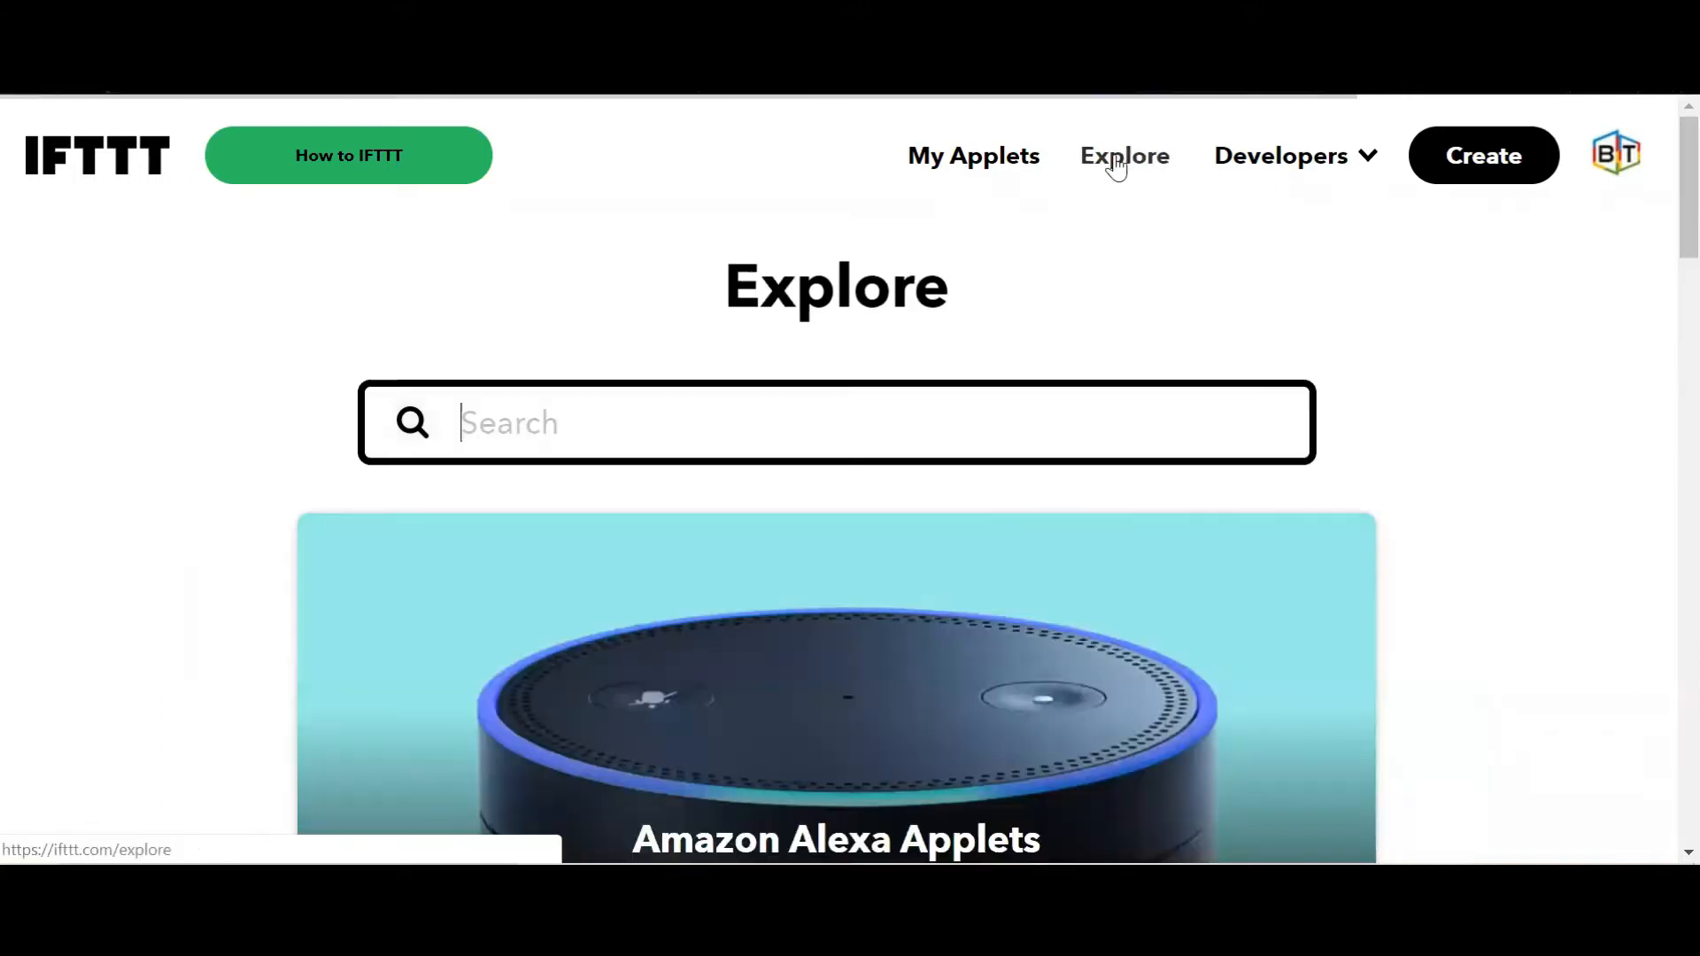
pyautogui.scroll(-5, 1660, 230)
pyautogui.scroll(-10, 1663, 270)
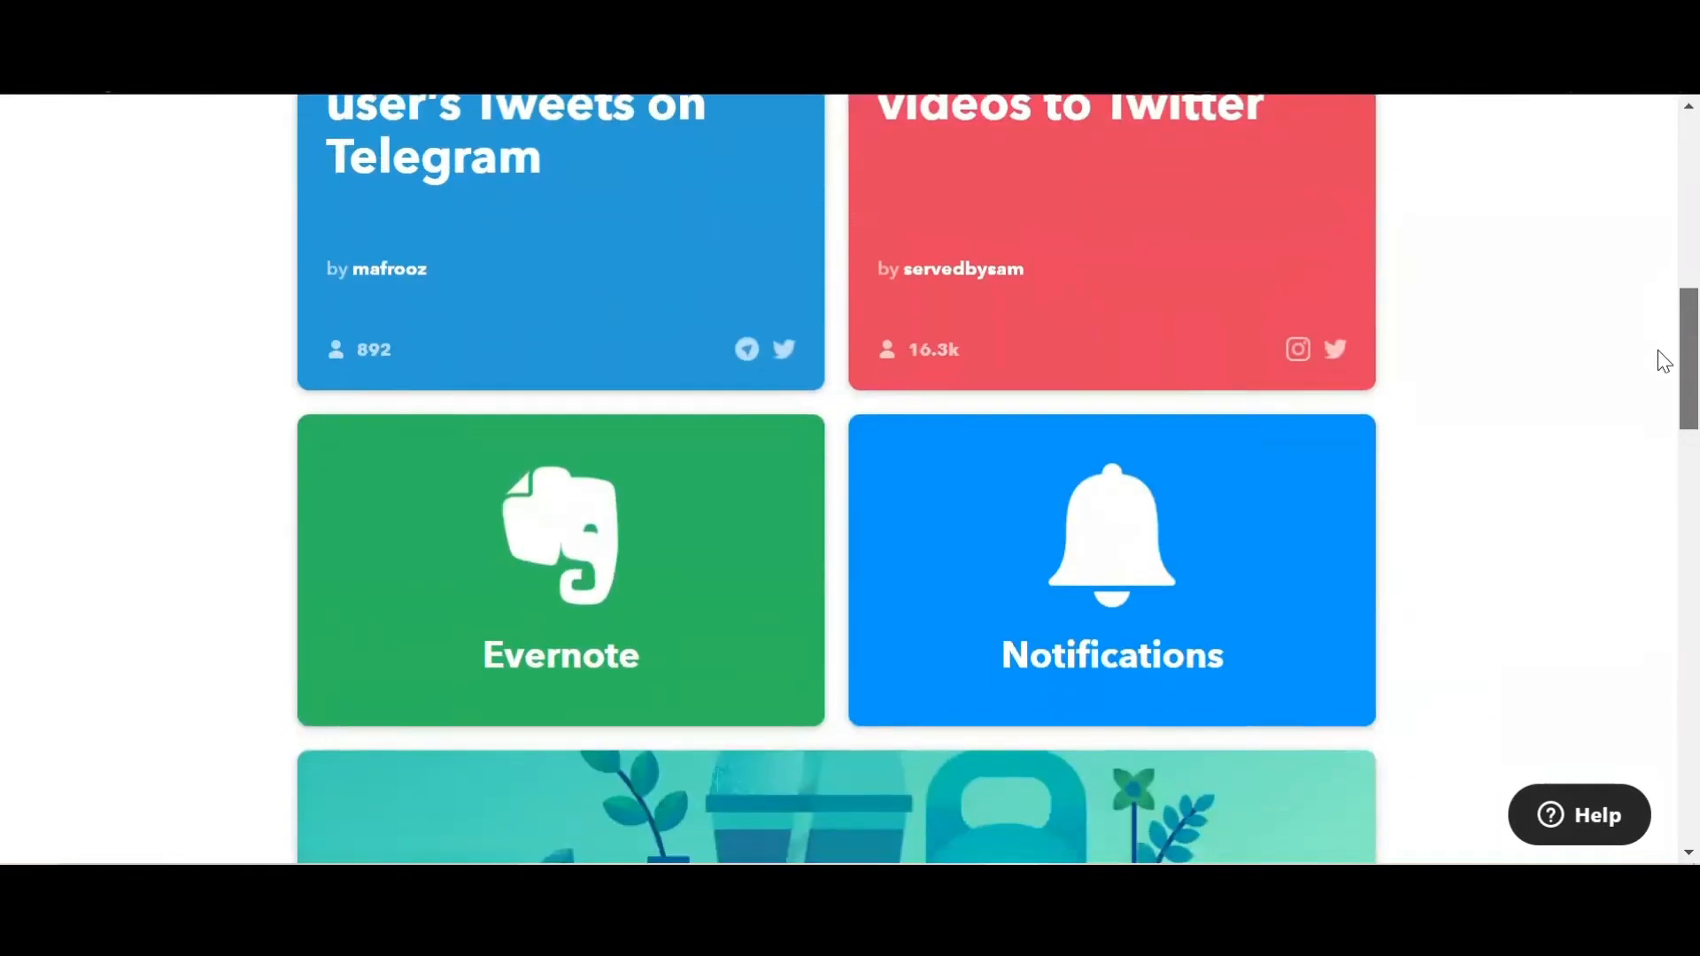
pyautogui.scroll(-13, 1663, 427)
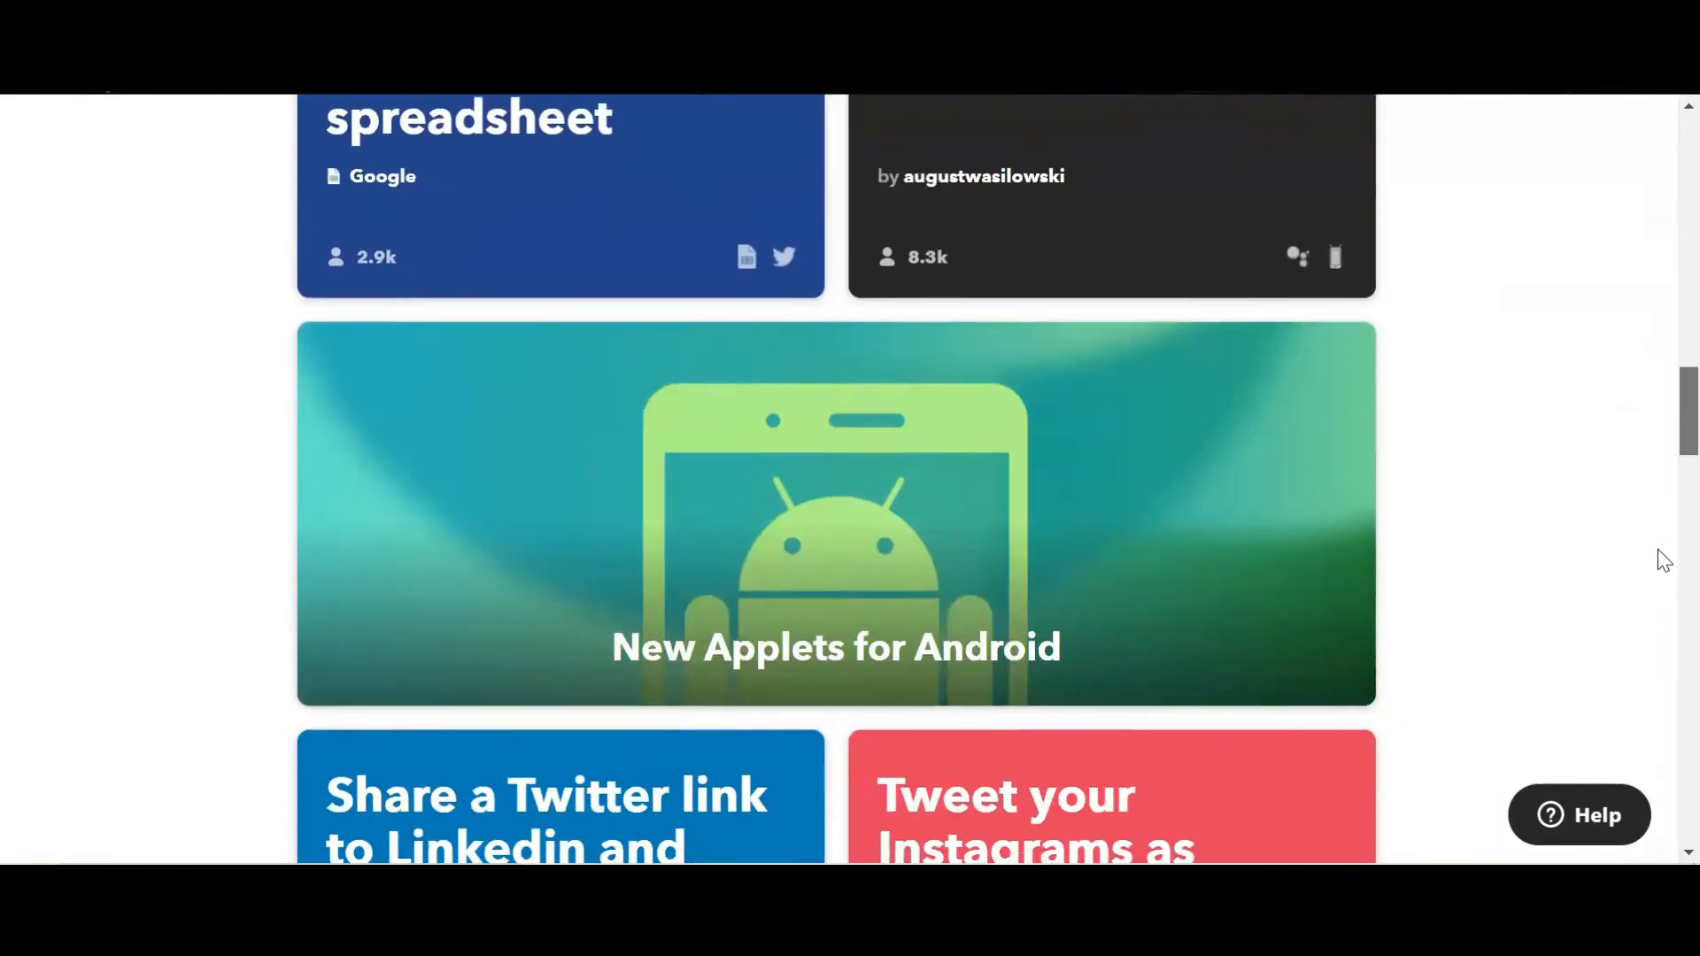
pyautogui.scroll(-9, 1657, 584)
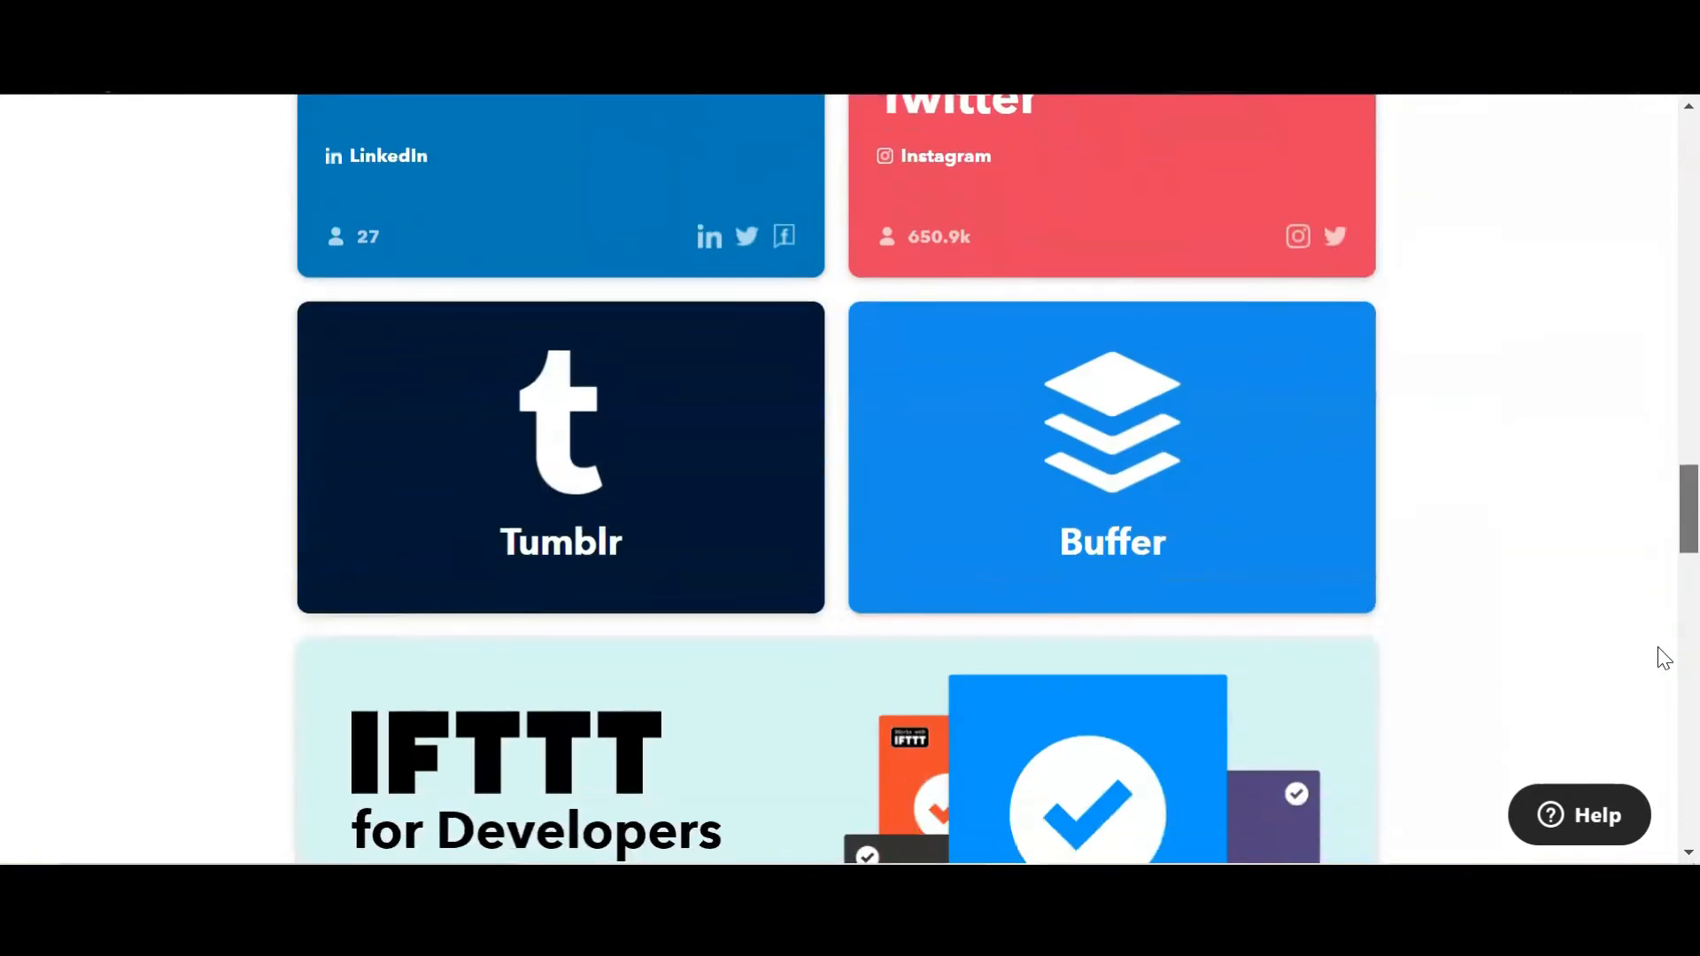
pyautogui.scroll(-9, 1663, 676)
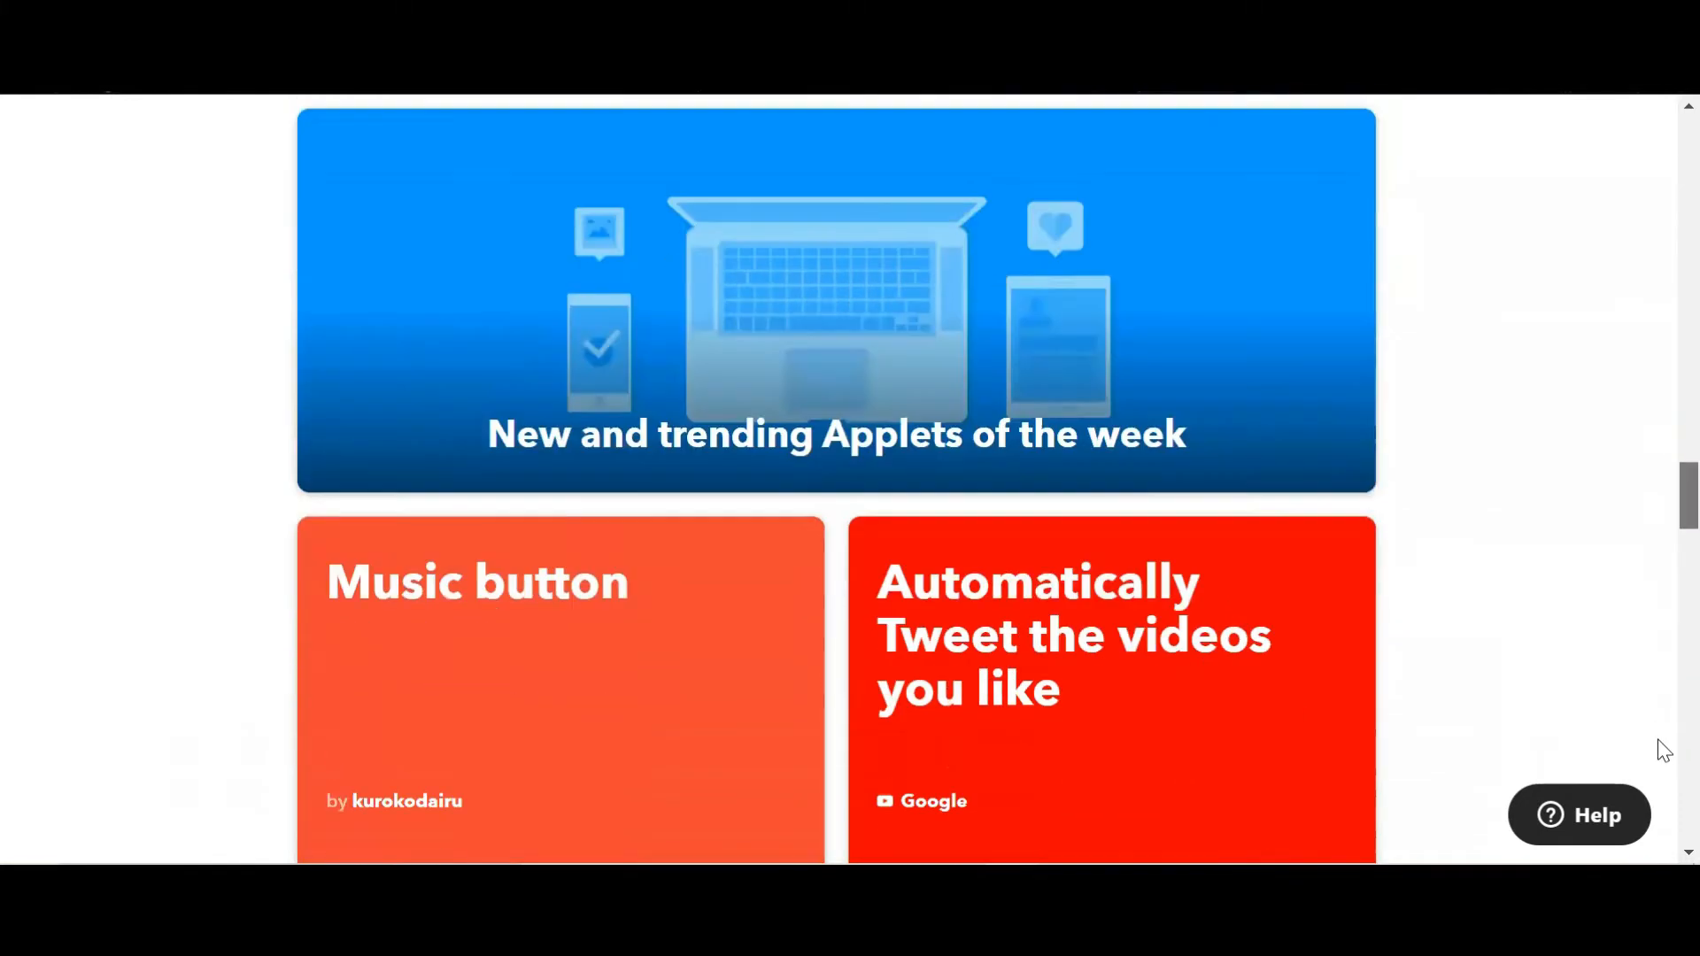
pyautogui.scroll(-7, 1663, 770)
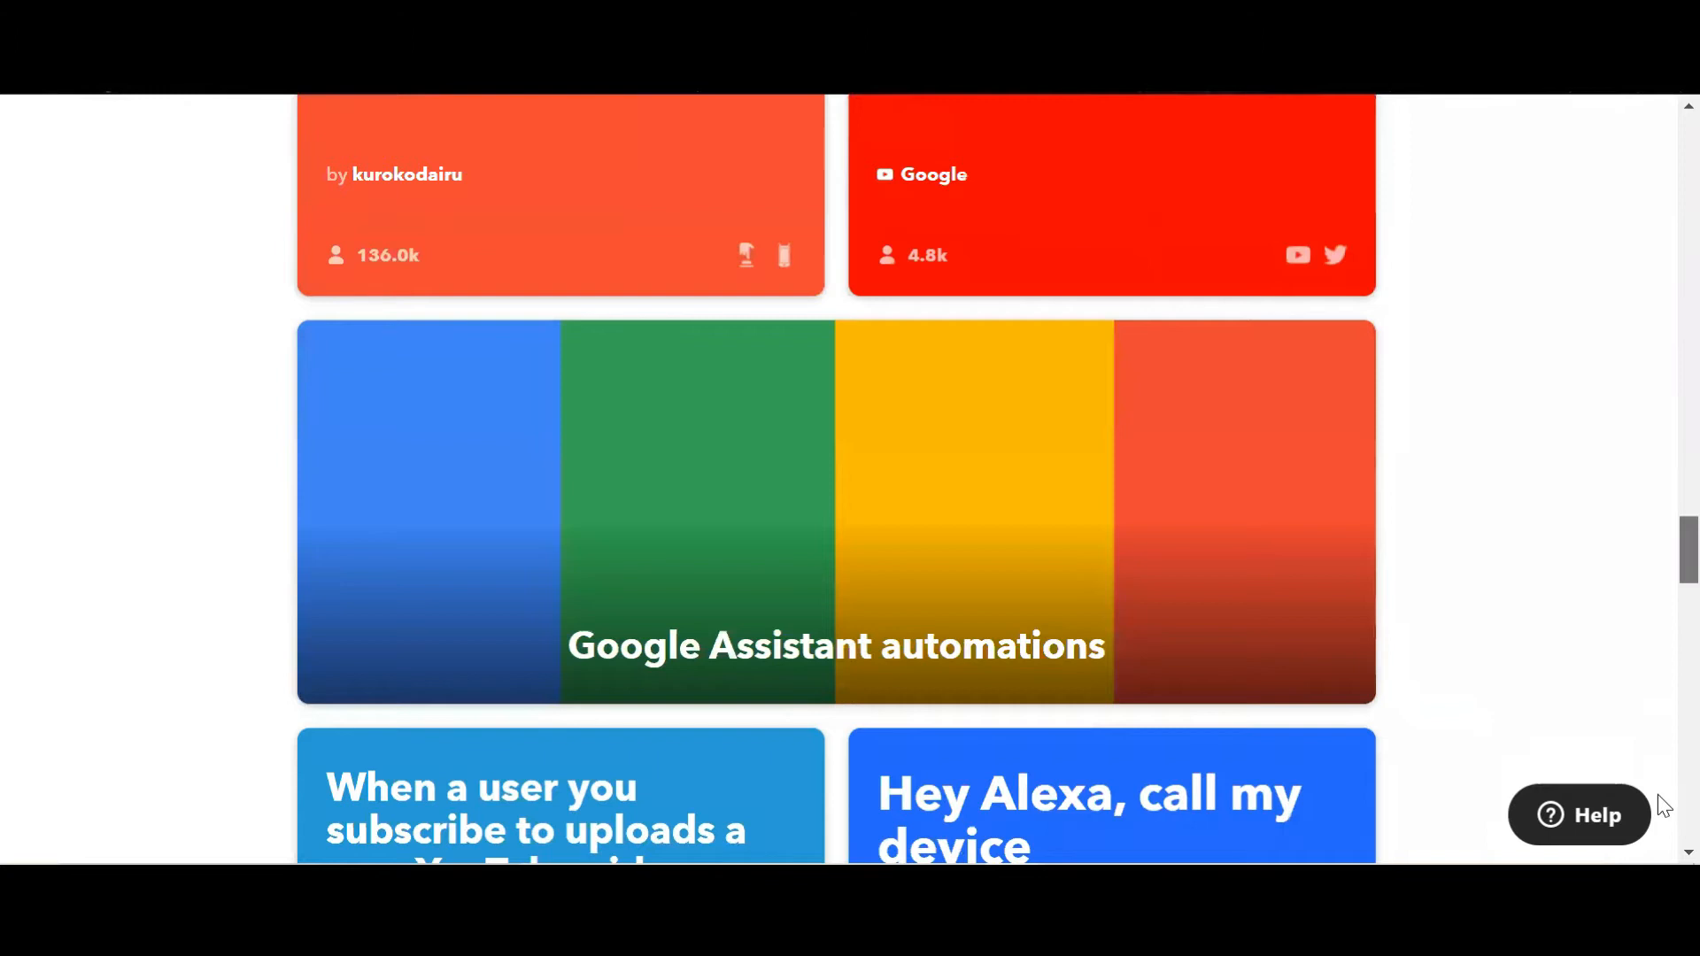
pyautogui.scroll(-8, 1657, 815)
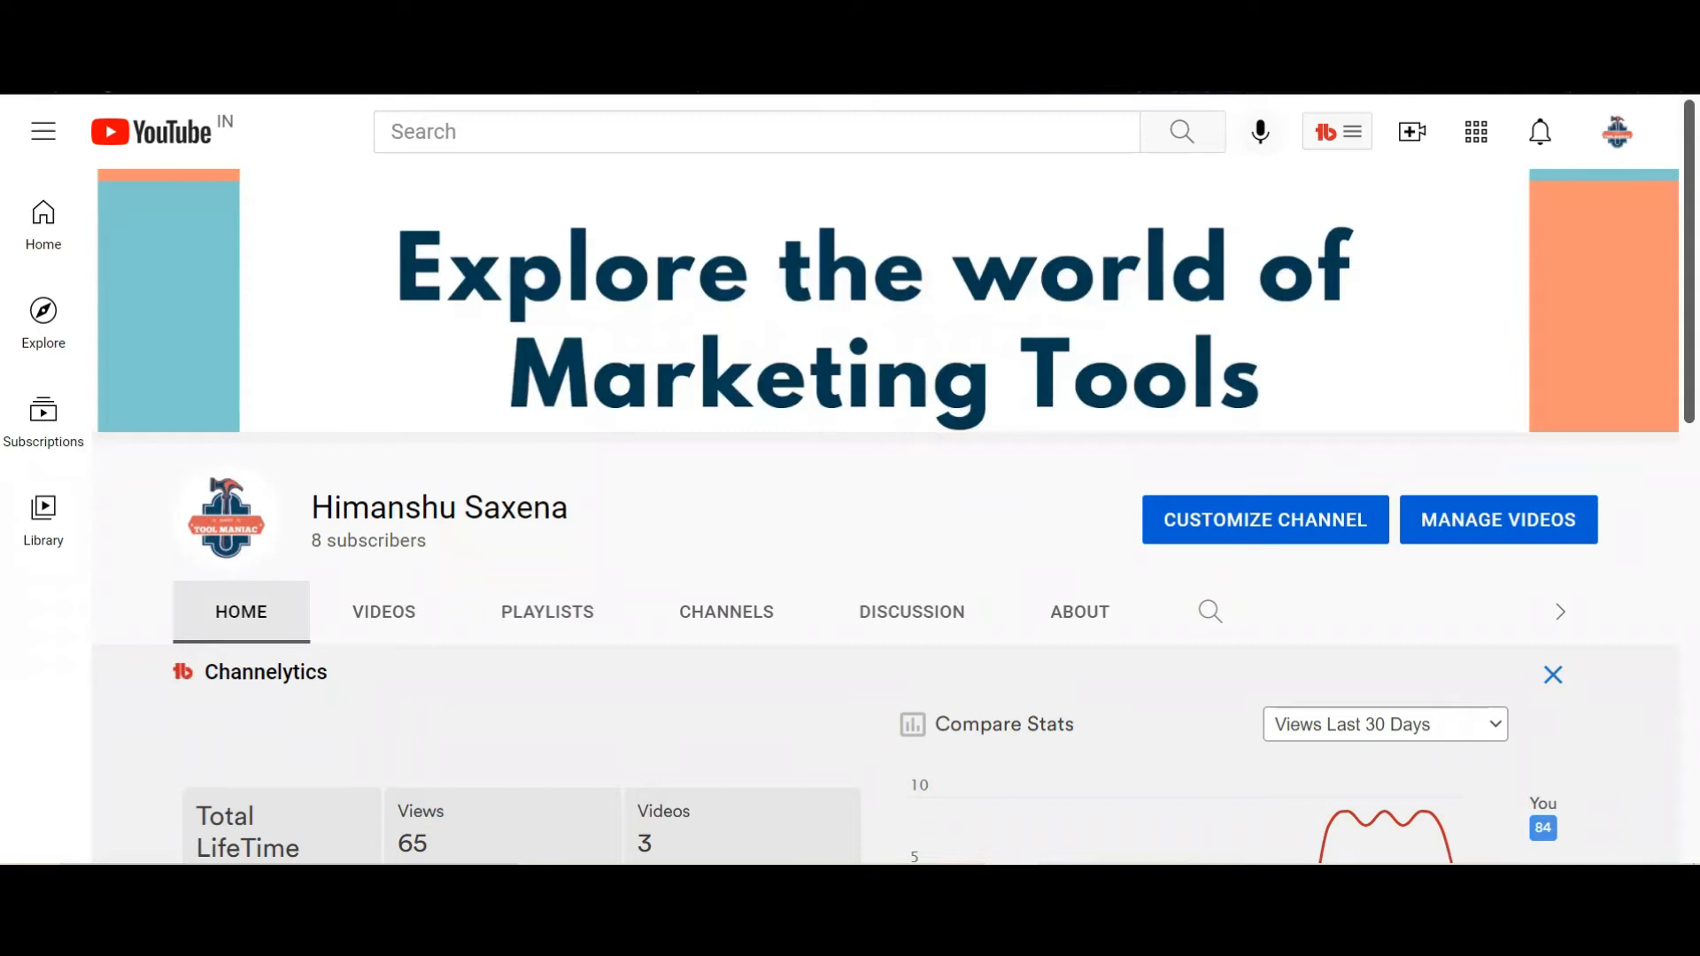
# Step: On the YouTube channel, start a video upload and choose the video file named 1
pyautogui.scroll(-5, 1349, 430)
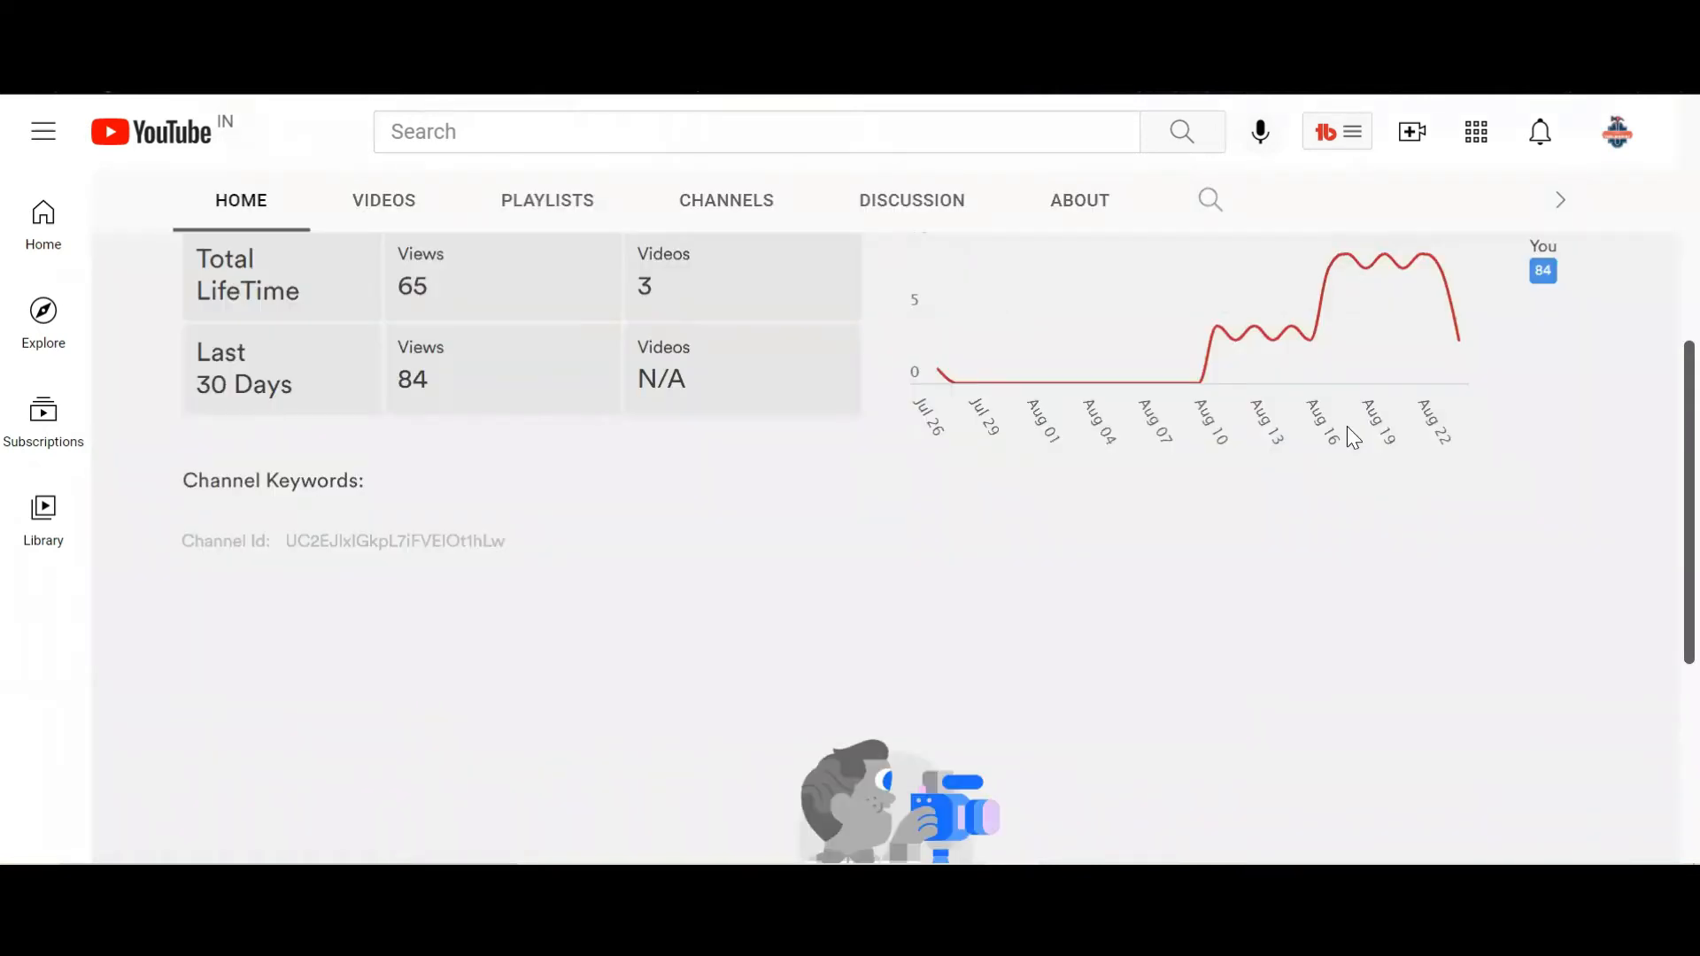
pyautogui.click(1417, 140)
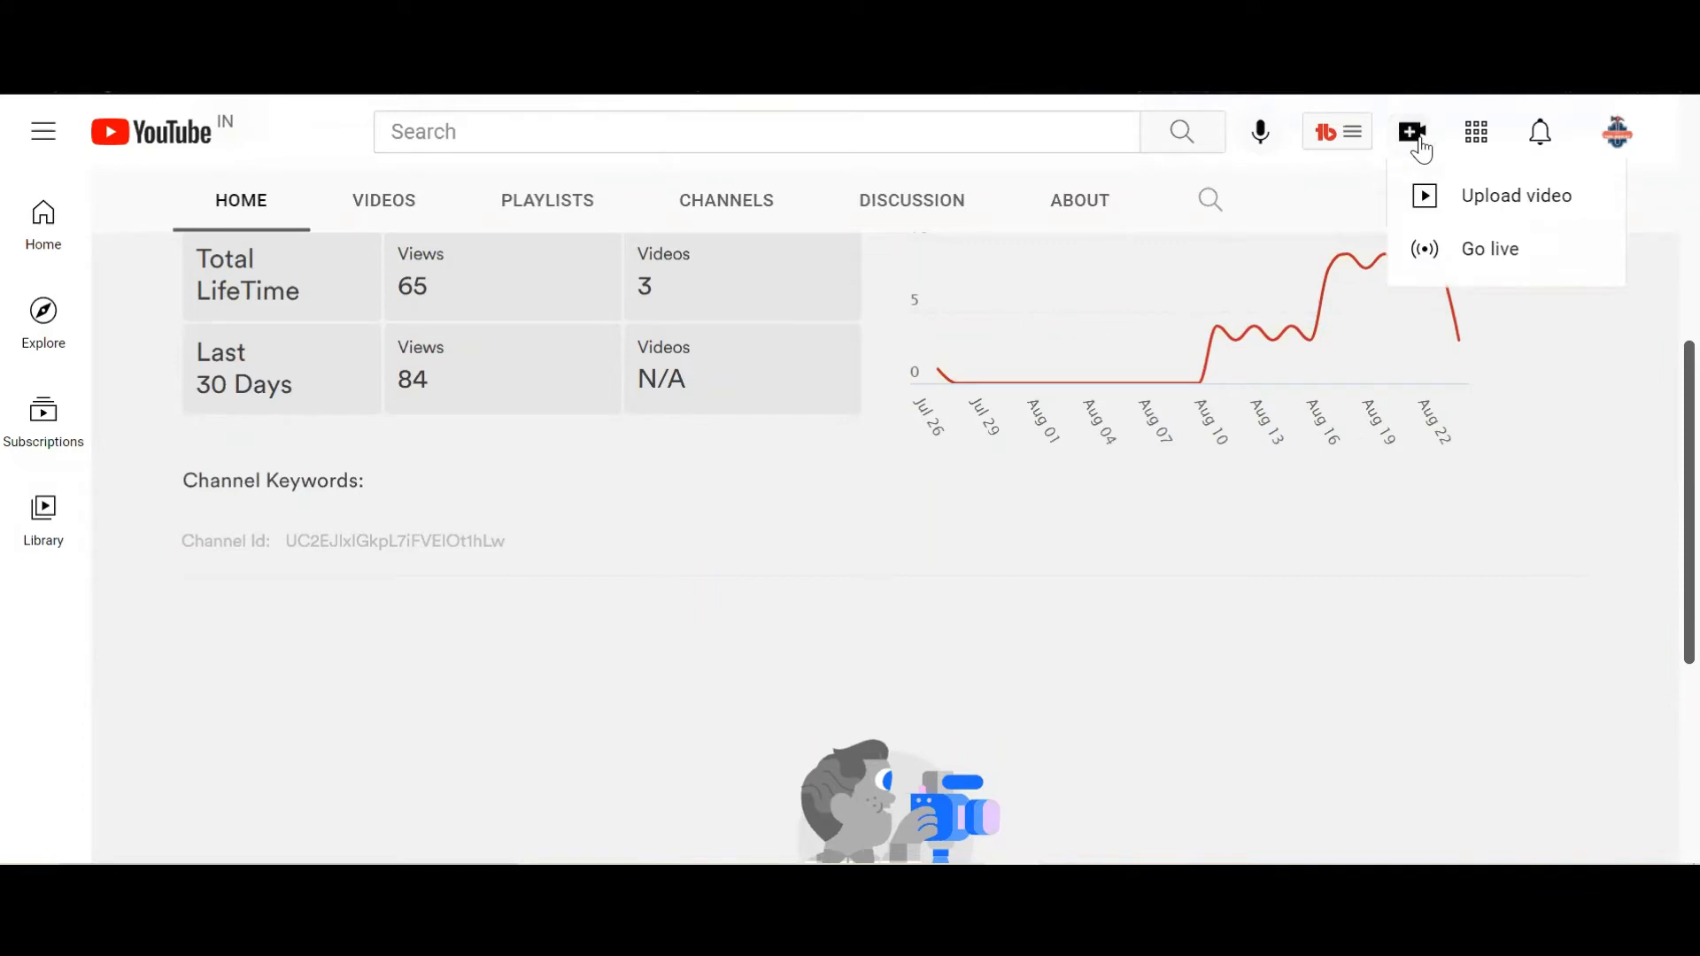
pyautogui.click(1487, 203)
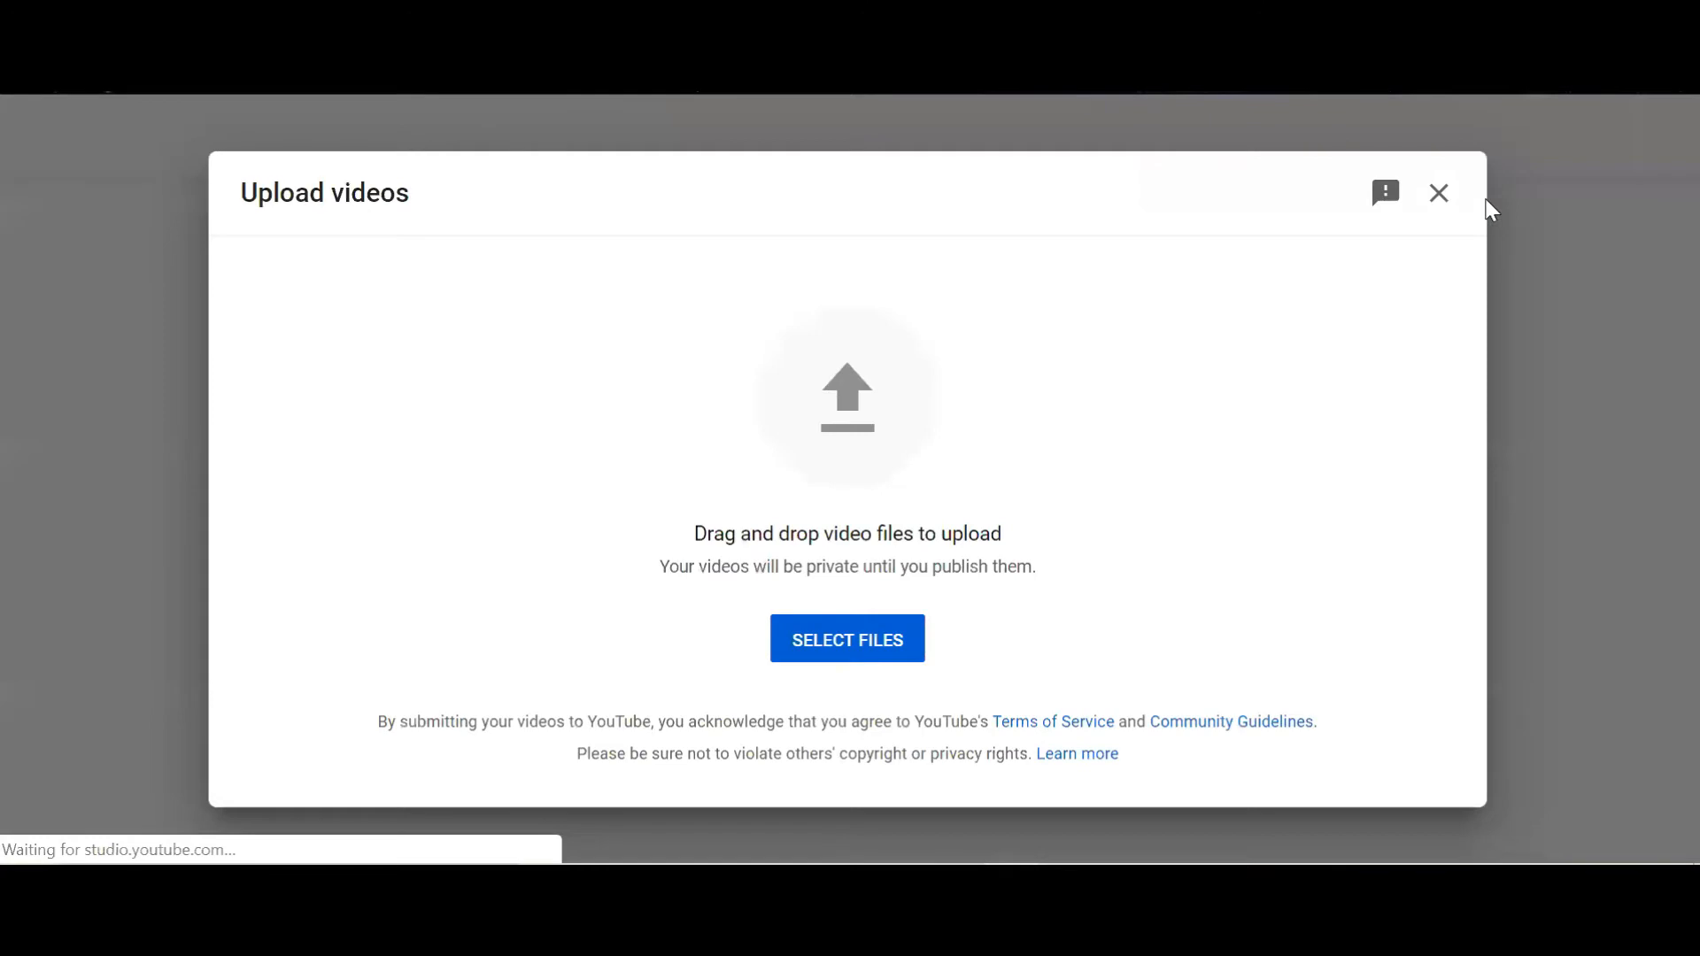
pyautogui.click(844, 651)
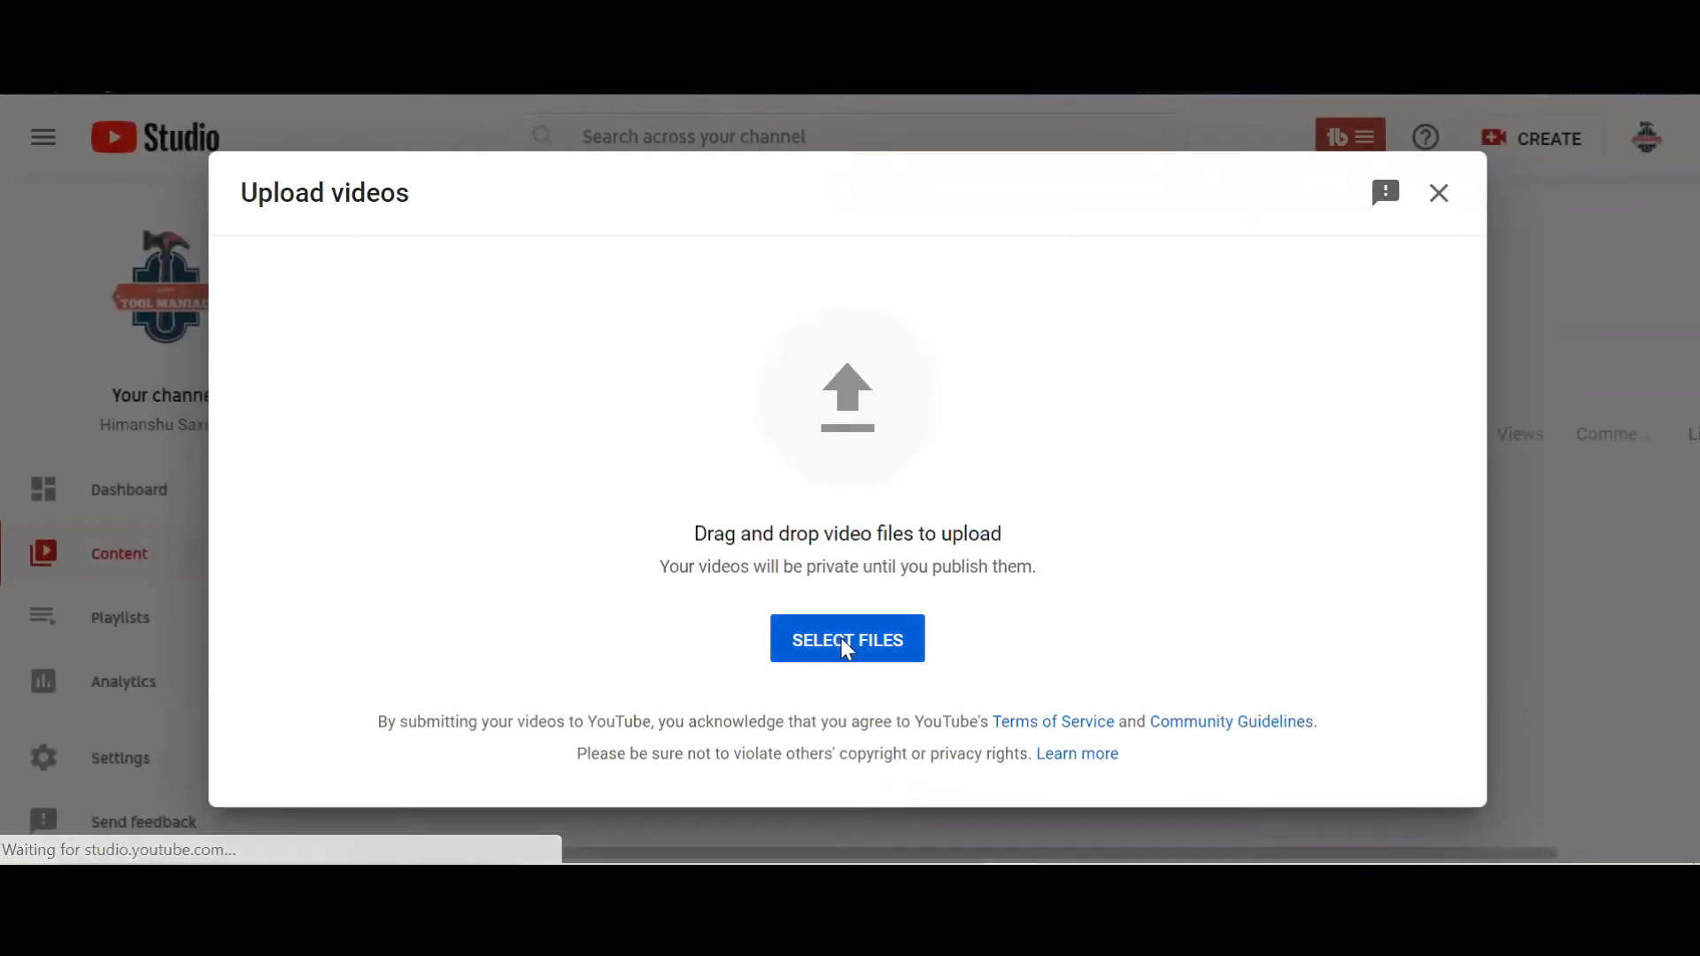
pyautogui.click(739, 198)
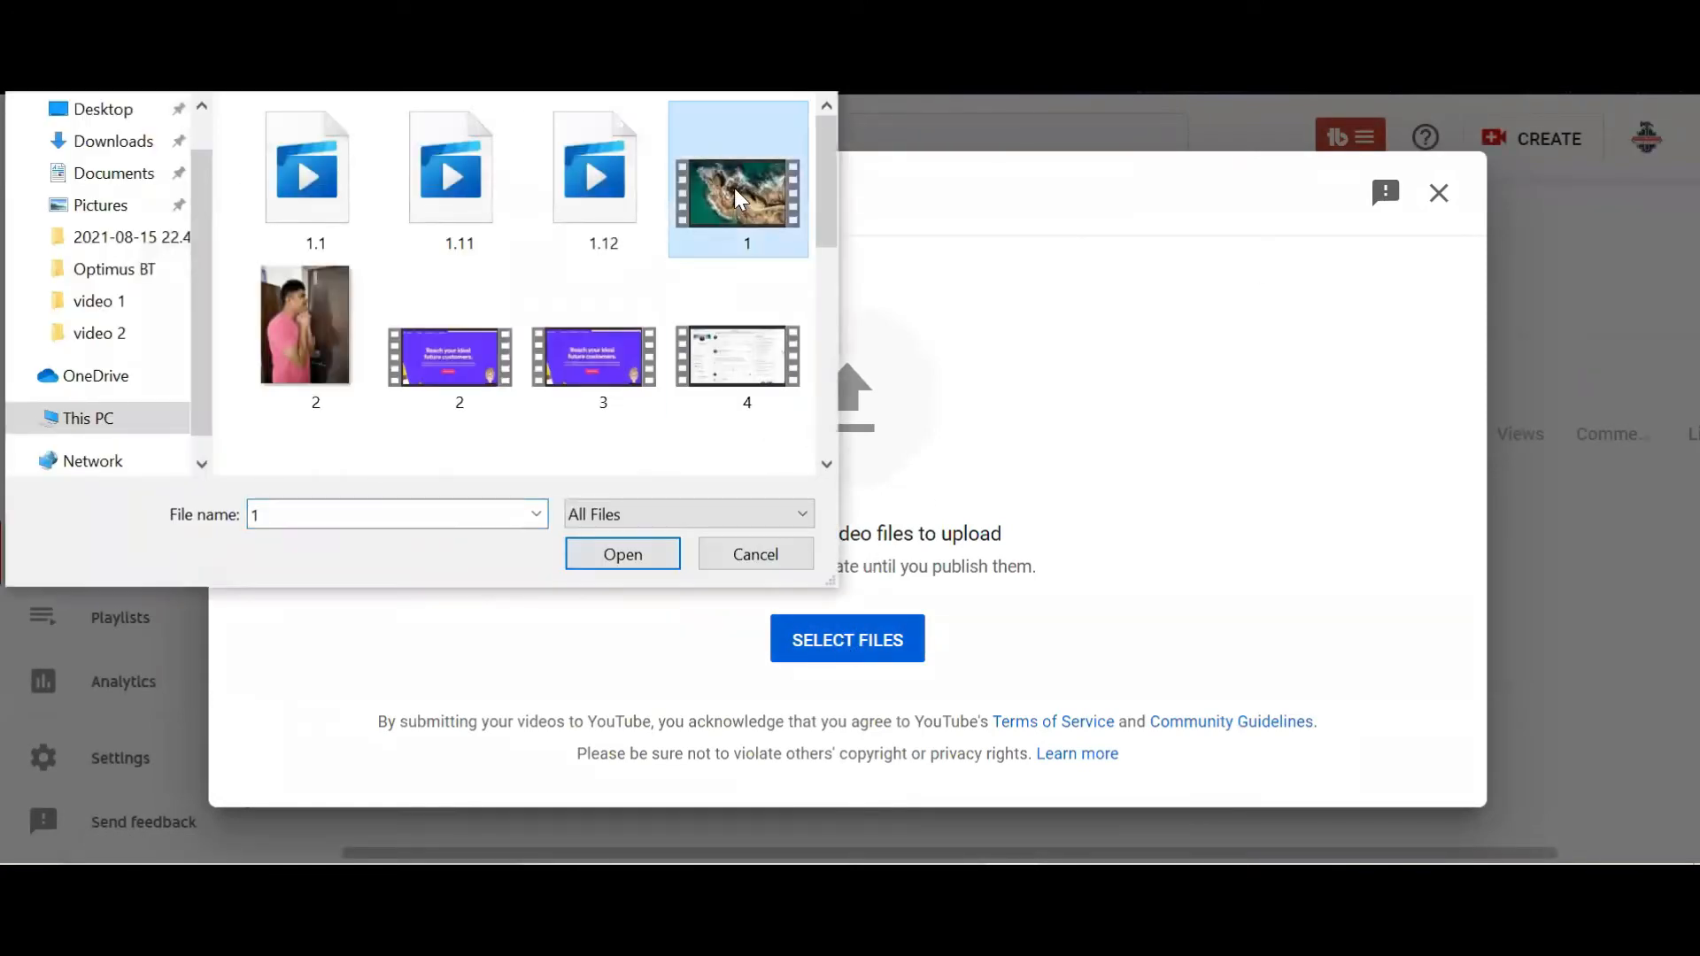
pyautogui.click(615, 555)
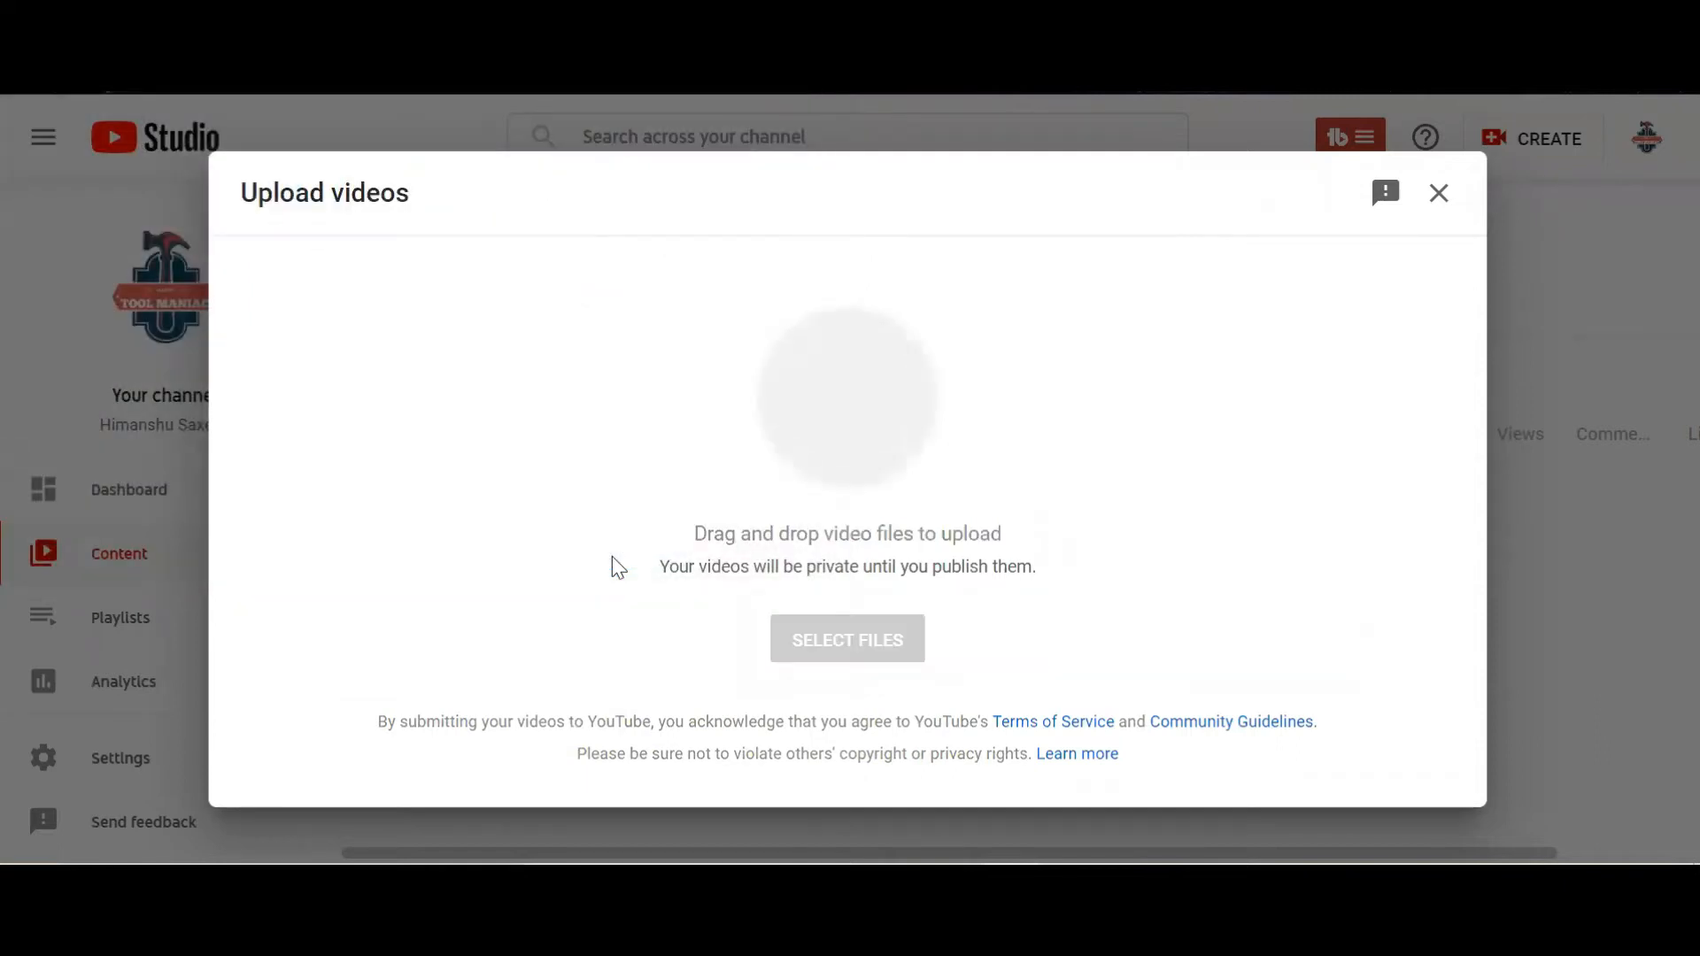
# Step: Replace the uploaded video's title with ABC and enter ABC as its description
pyautogui.click(490, 486)
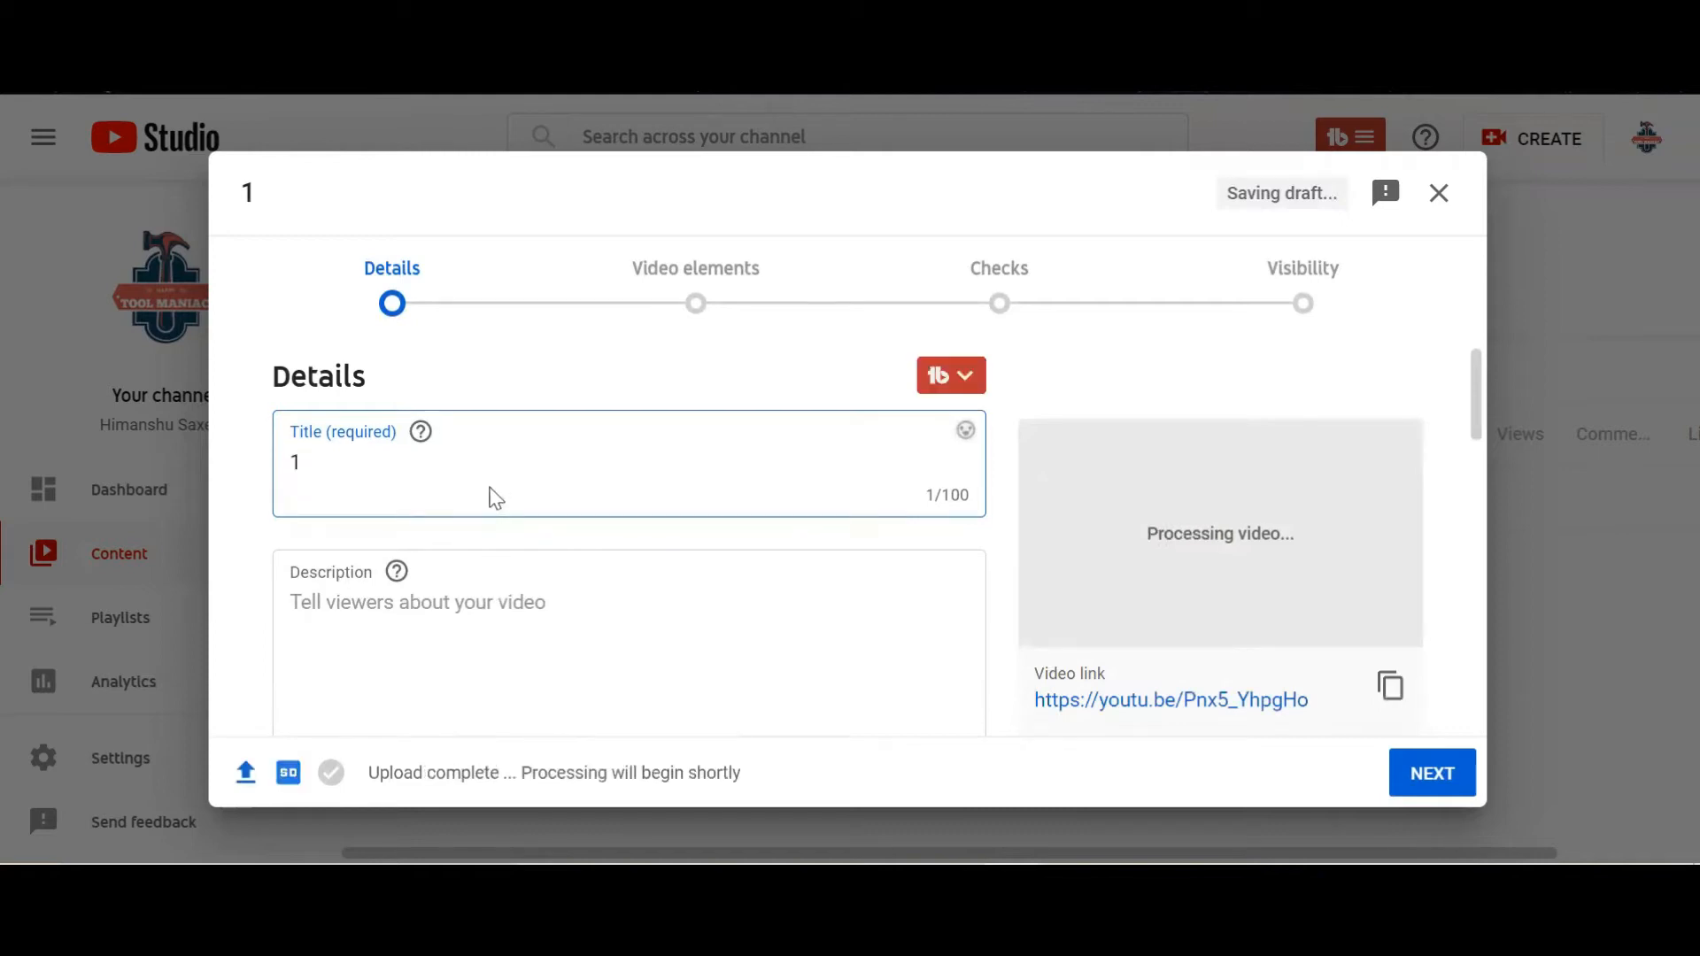
pyautogui.press('BackSpace')
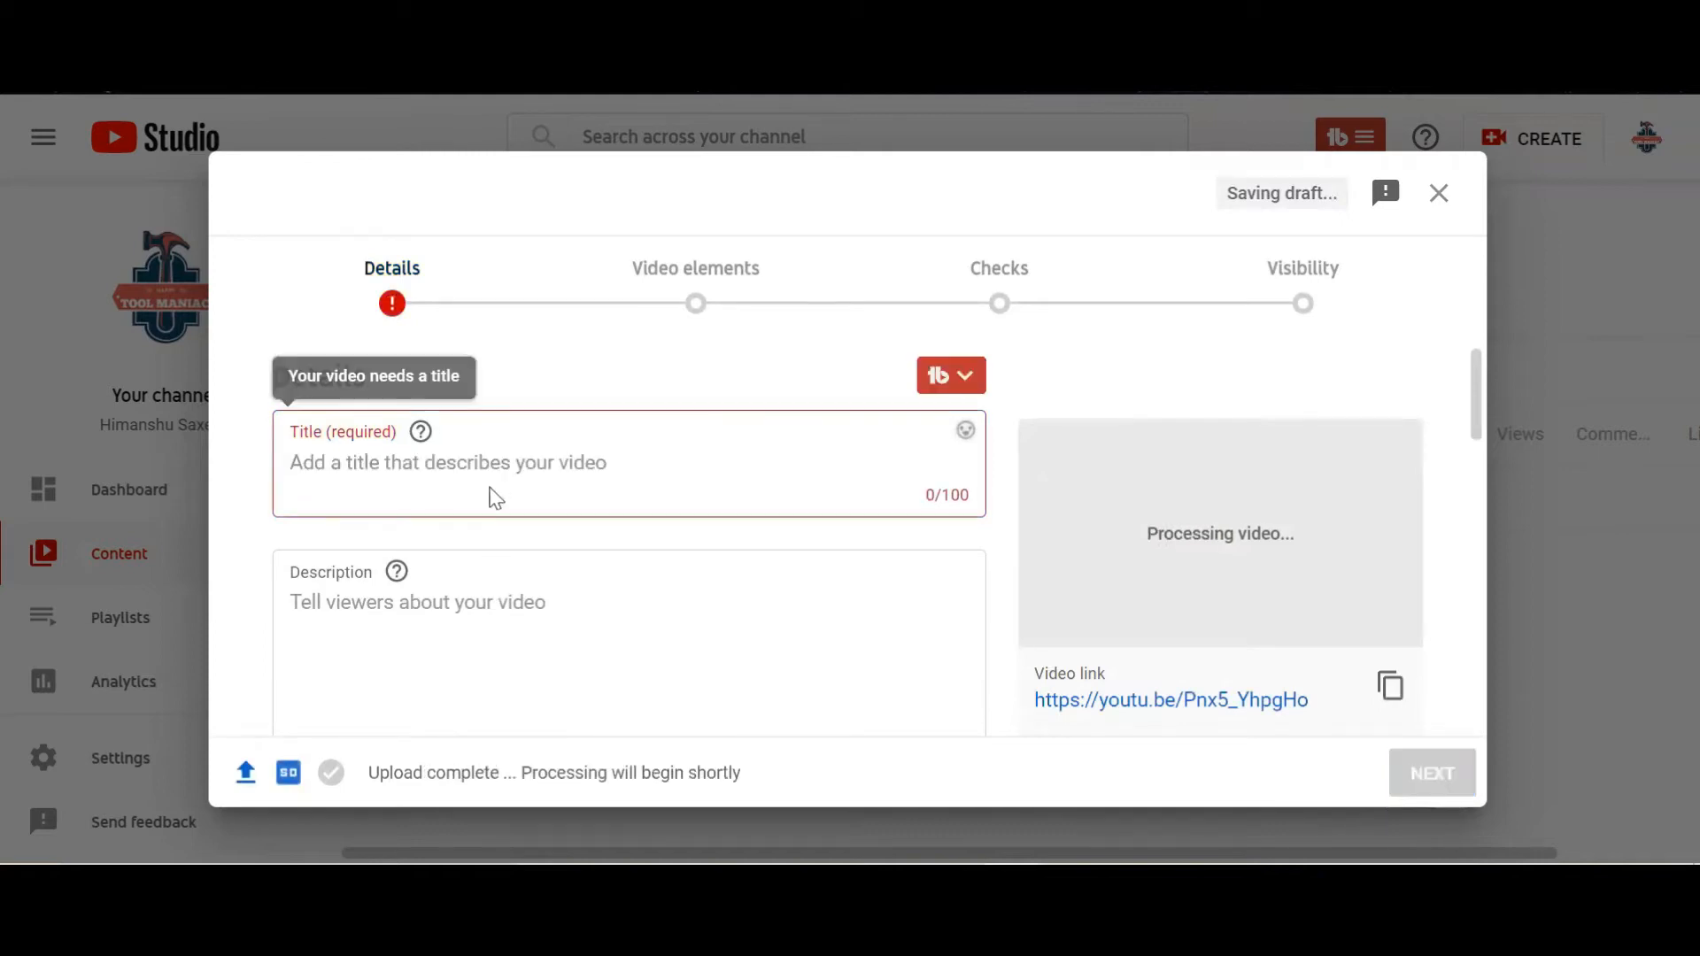
pyautogui.write('ABC')
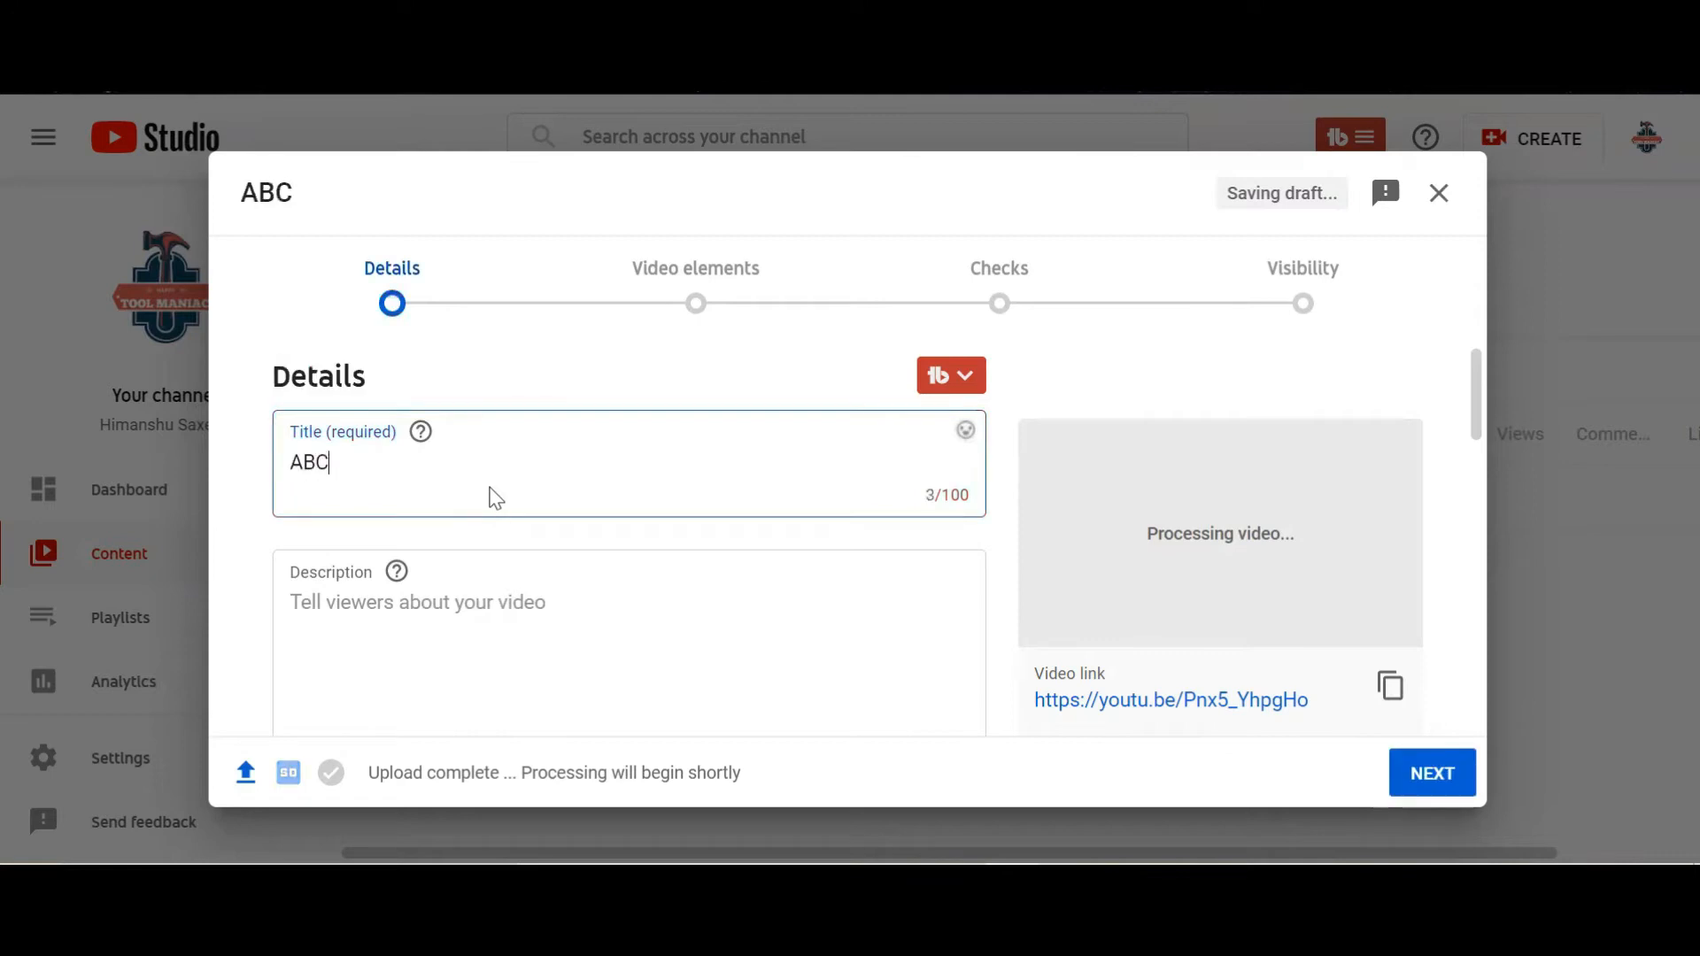
pyautogui.click(433, 641)
pyautogui.write('ABC')
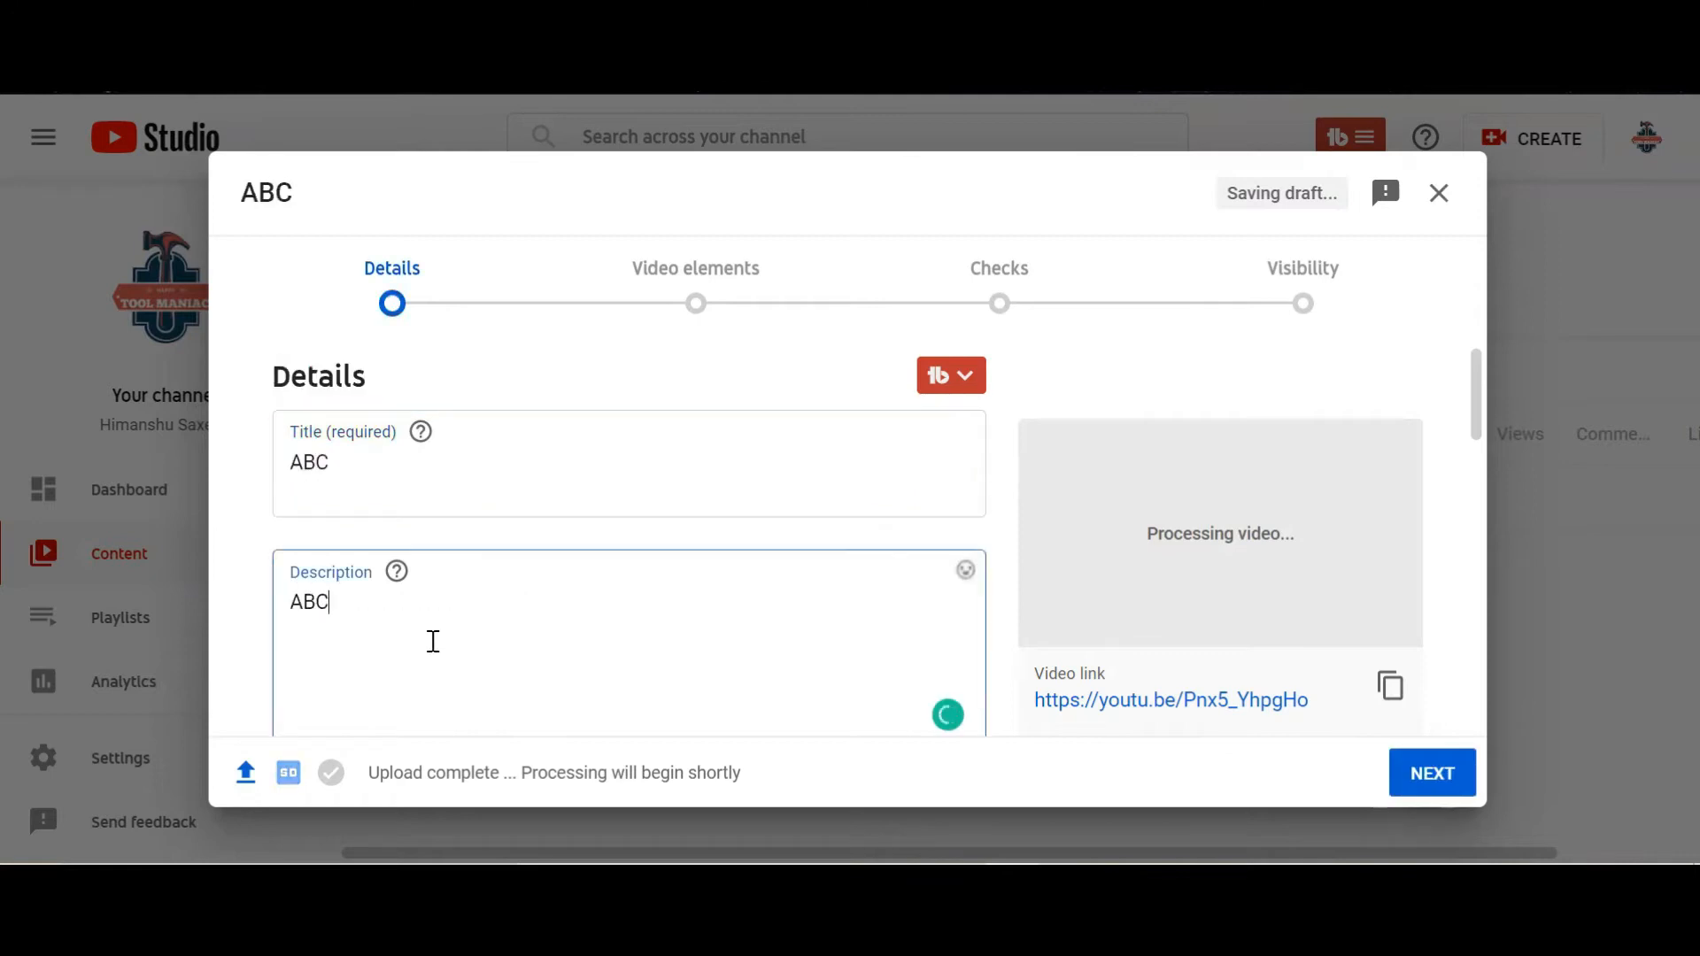
# Step: Mark the video as not made for kids, then proceed through video elements, checks and visibility to publish it
pyautogui.click(1480, 389)
pyautogui.moveTo(1484, 400); pyautogui.dragTo(1478, 462)
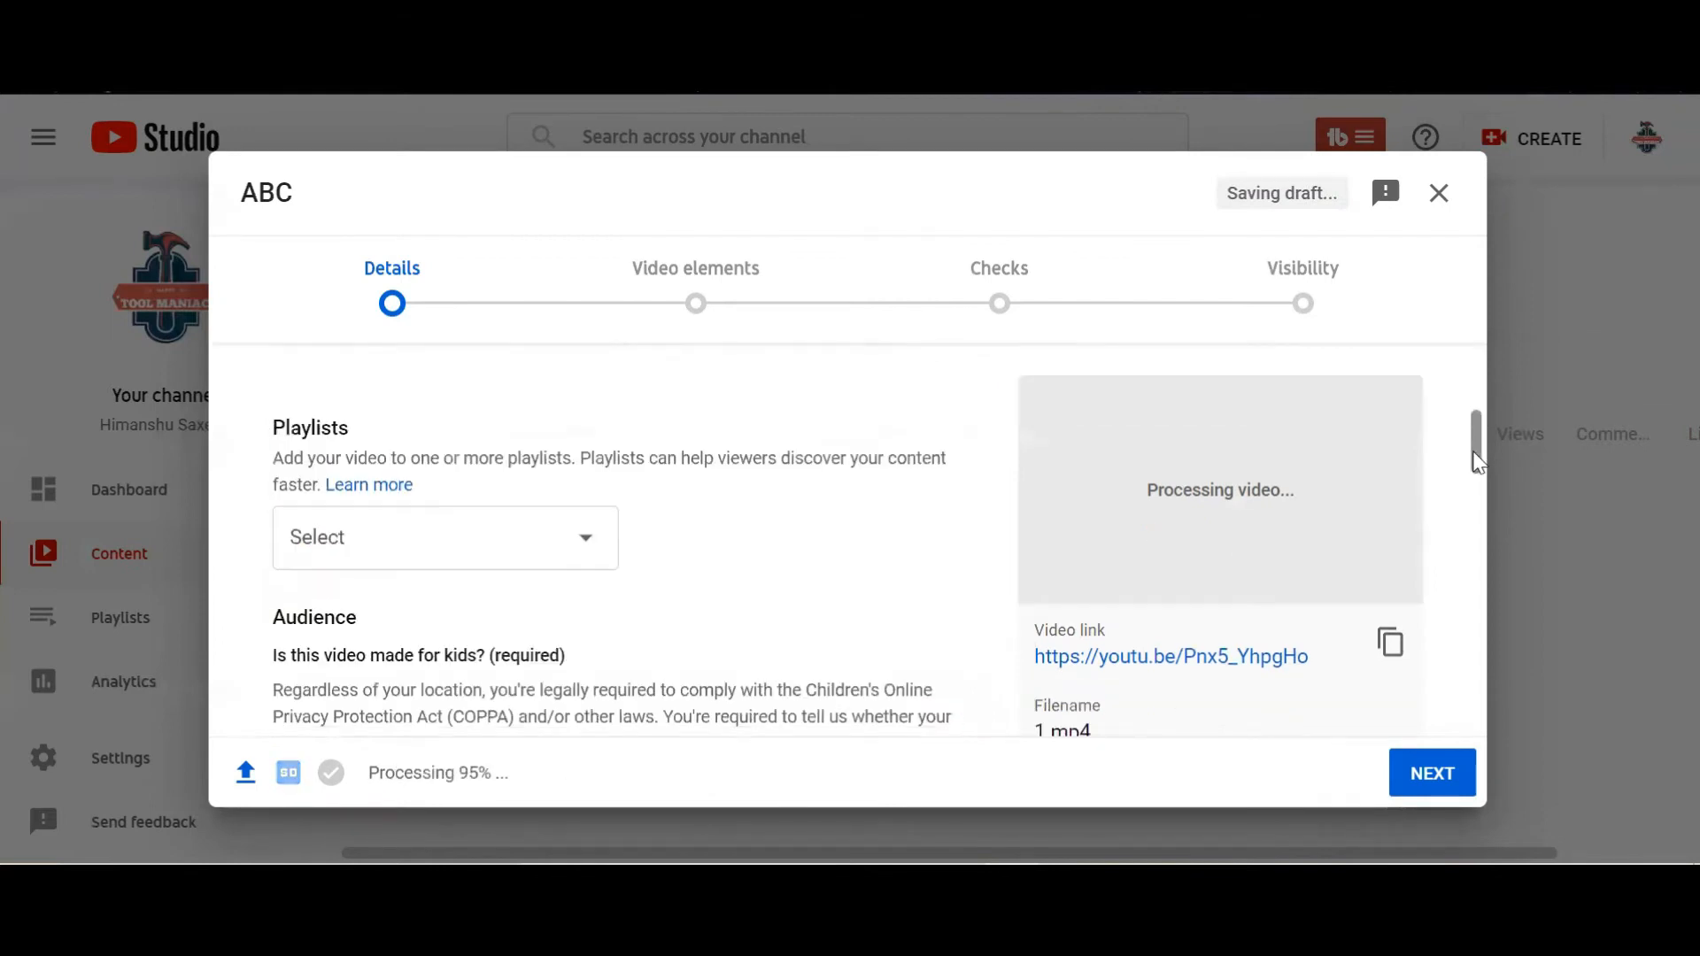
pyautogui.moveTo(1478, 458); pyautogui.dragTo(1480, 496)
pyautogui.click(286, 447)
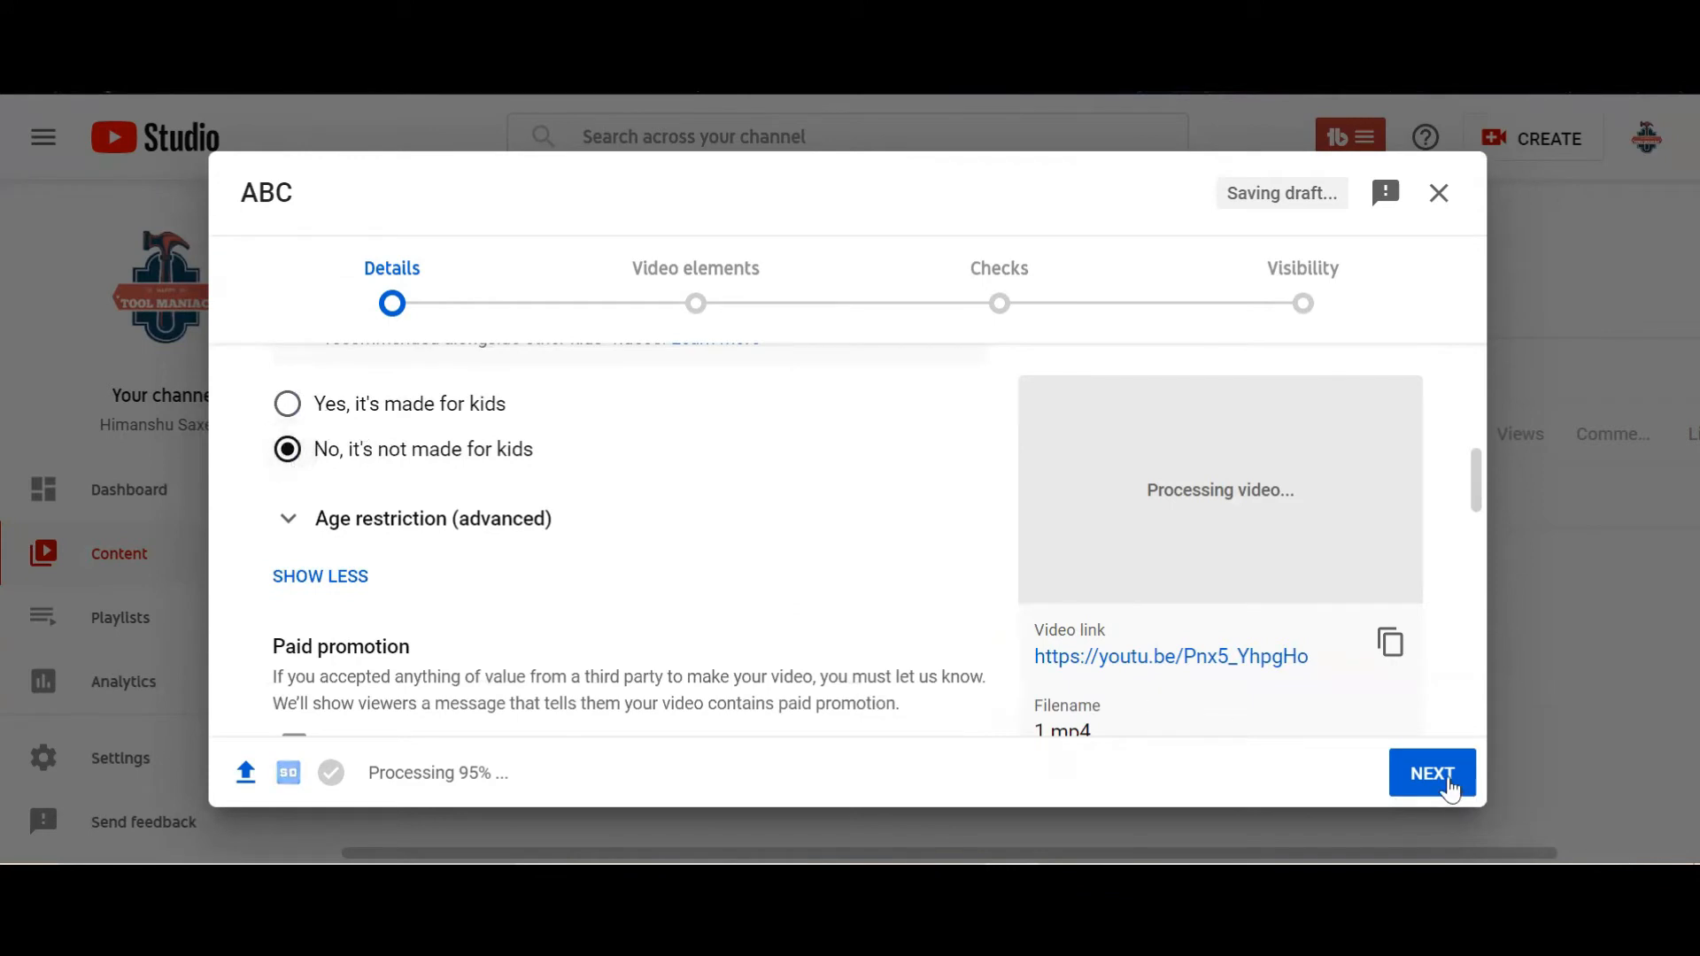
pyautogui.click(1450, 788)
pyautogui.click(1450, 788)
pyautogui.click(1450, 788)
pyautogui.moveTo(1476, 489); pyautogui.dragTo(1506, 653)
pyautogui.click(1429, 770)
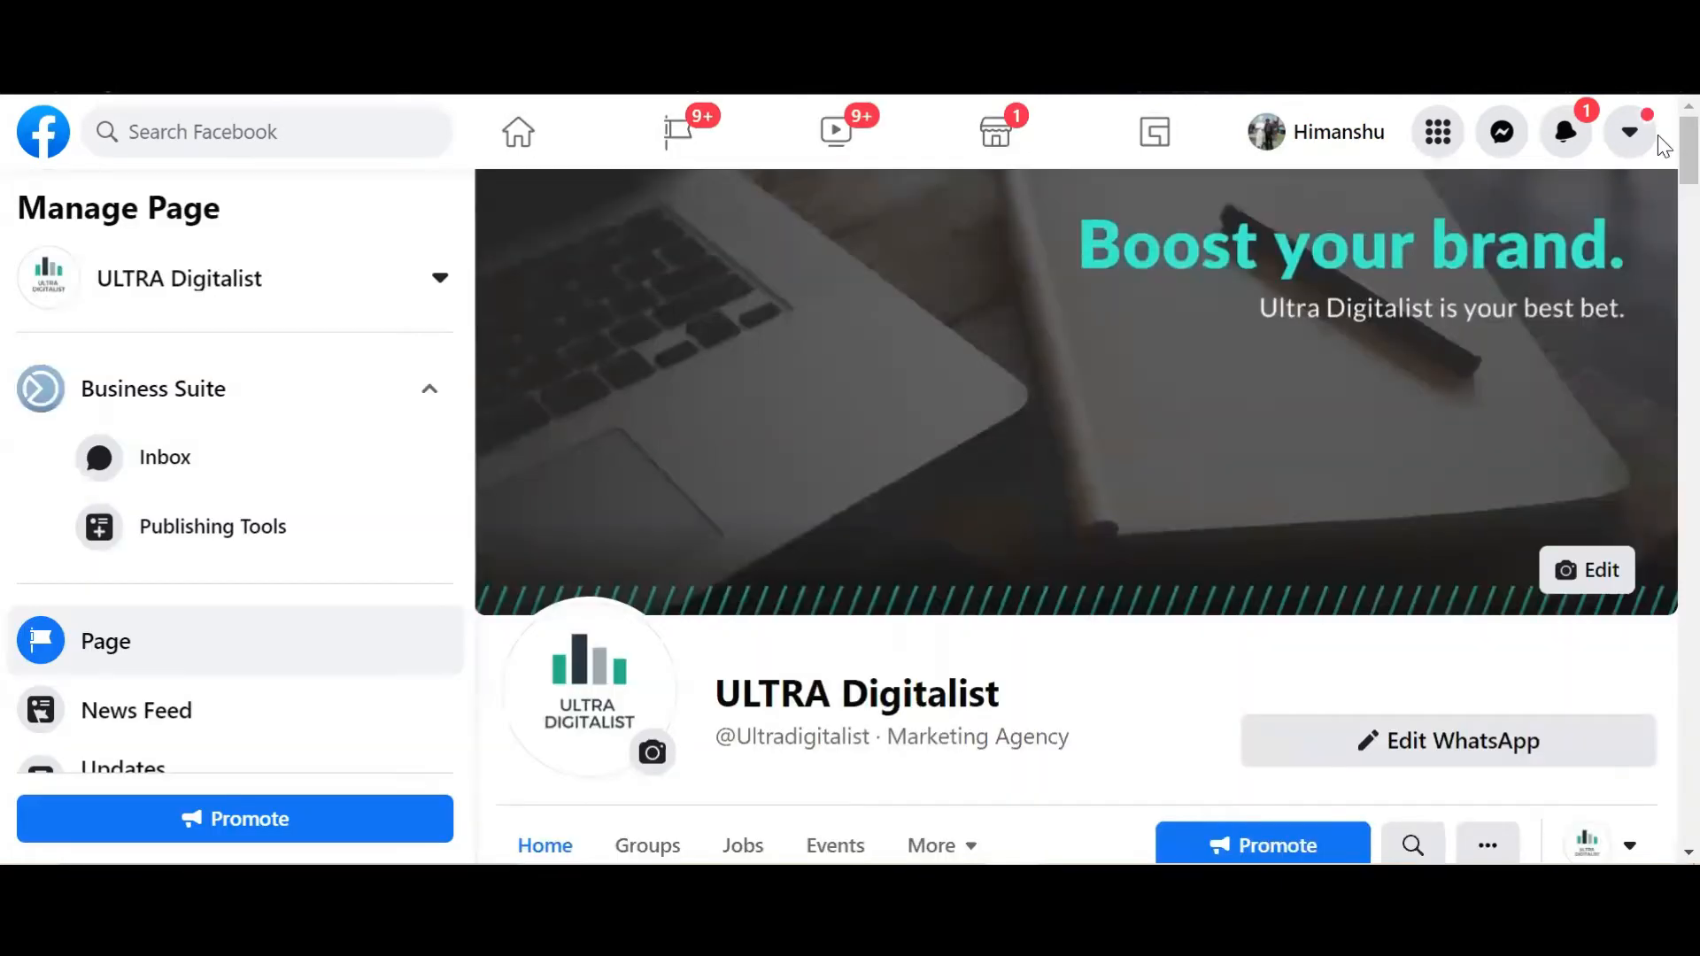
# Step: On the ULTRA Digitalist Facebook page, find and examine the IFTTT-published post that shares the ABC video
pyautogui.scroll(-12, 1661, 177)
pyautogui.moveTo(1659, 253); pyautogui.dragTo(1659, 362)
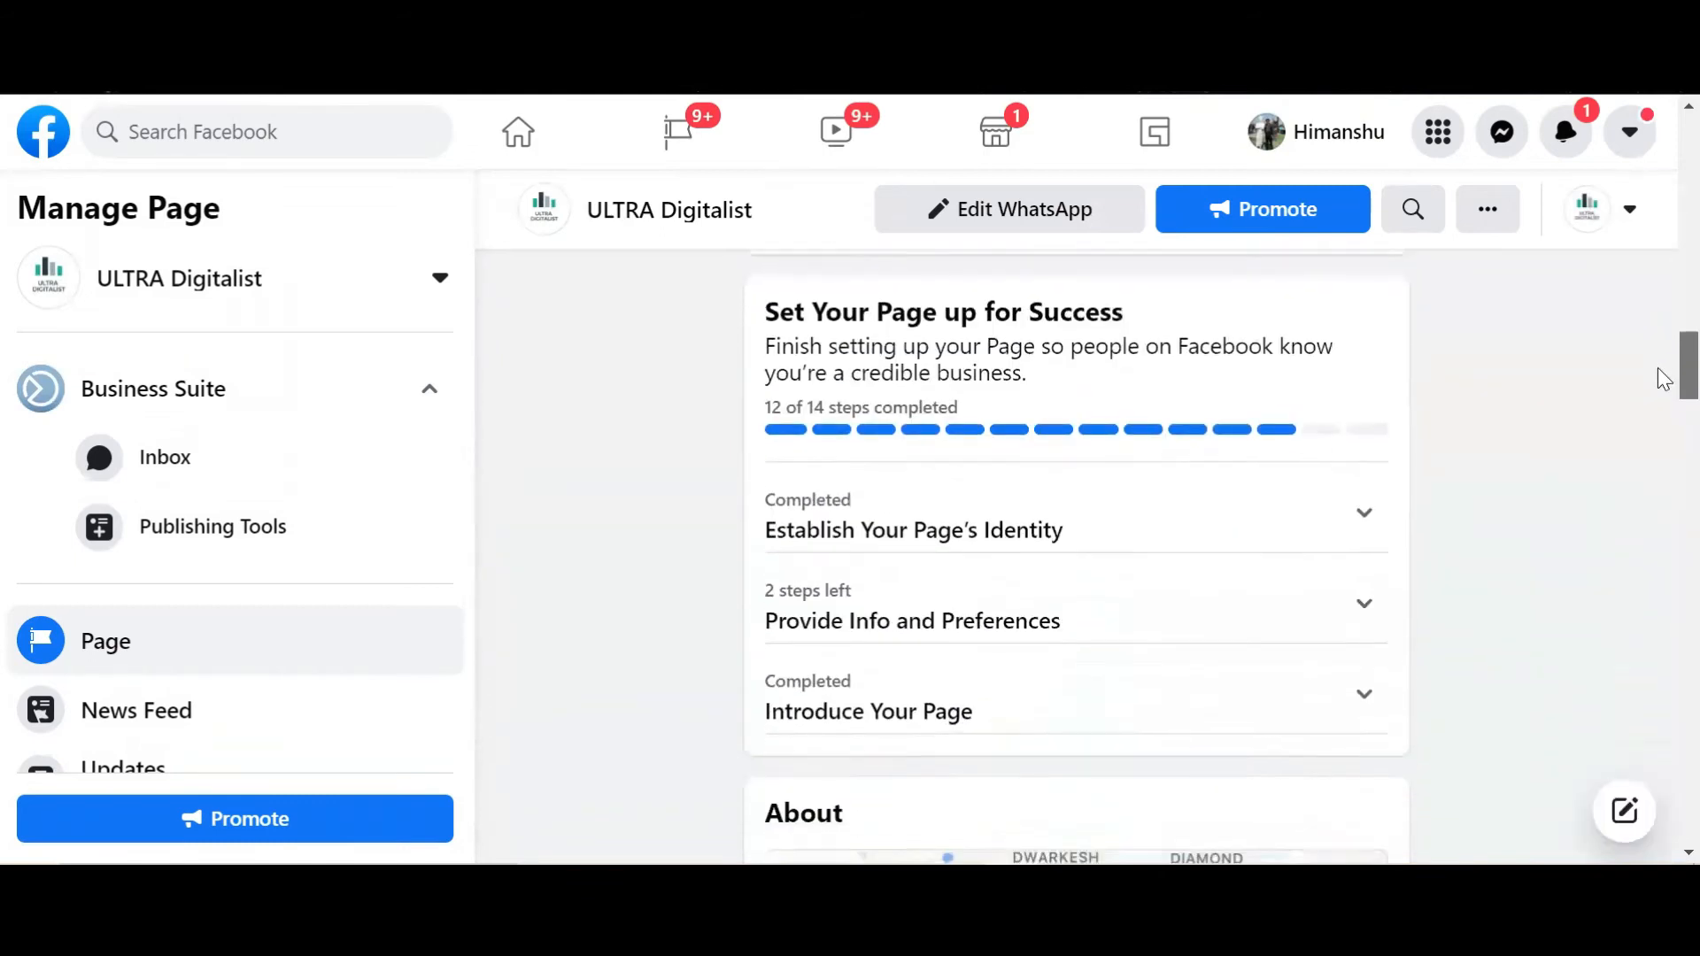
pyautogui.scroll(-14, 1663, 372)
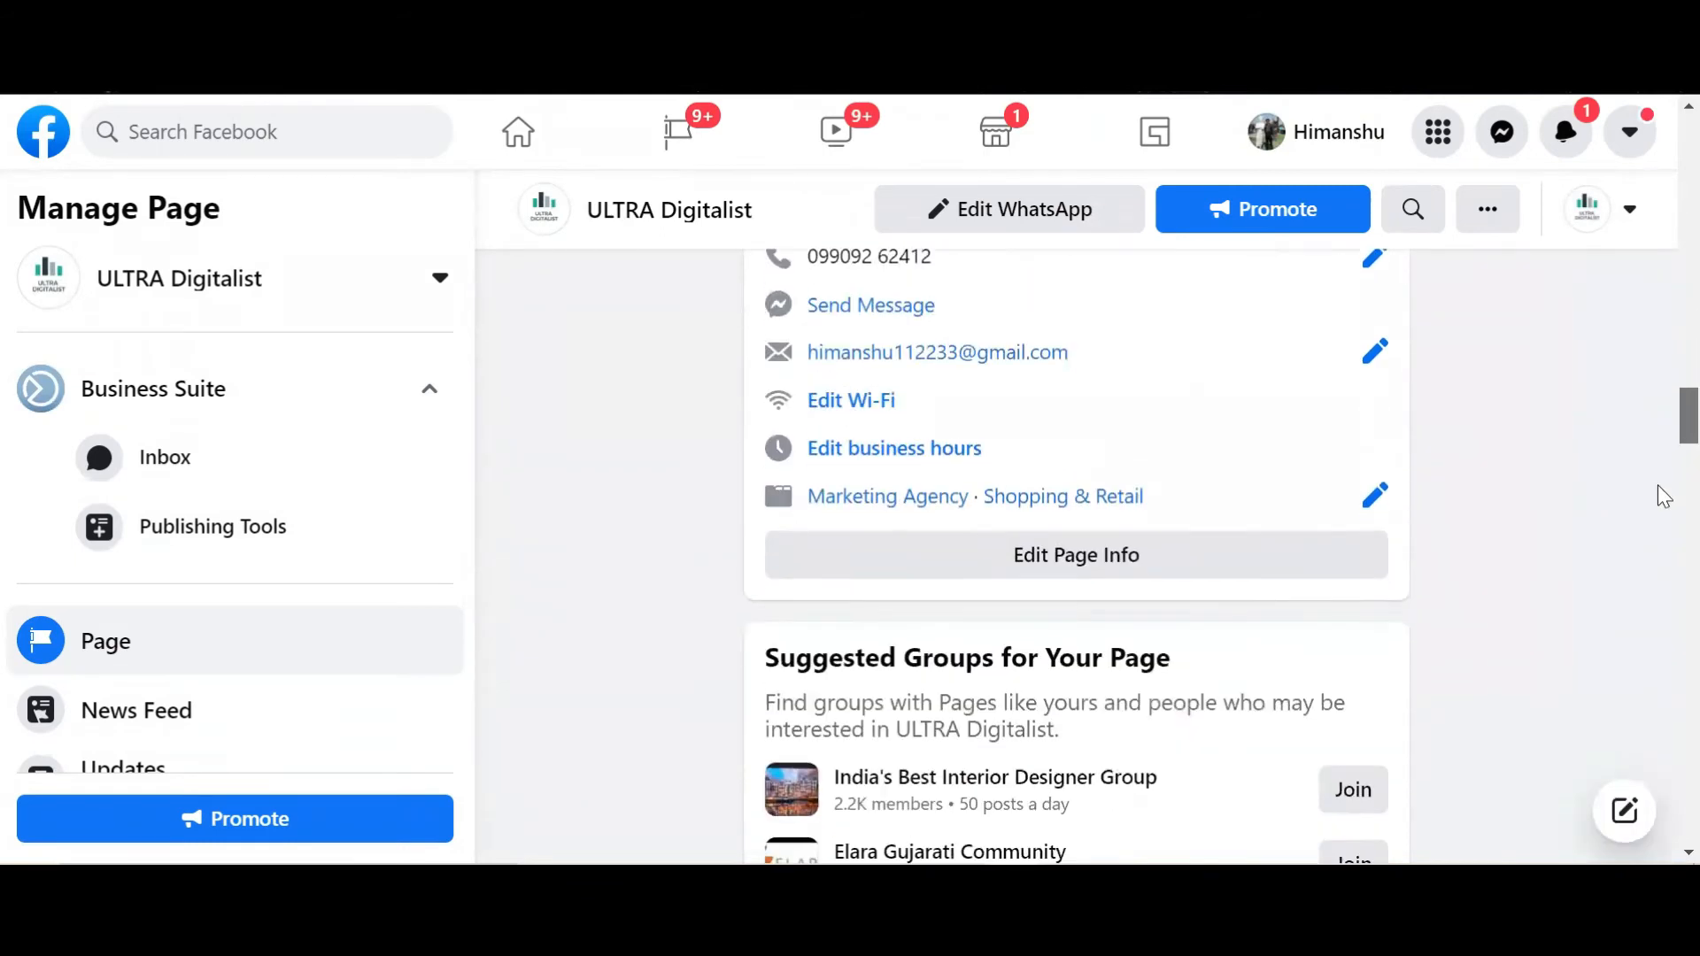
pyautogui.scroll(-10, 1664, 495)
pyautogui.scroll(1, 1664, 507)
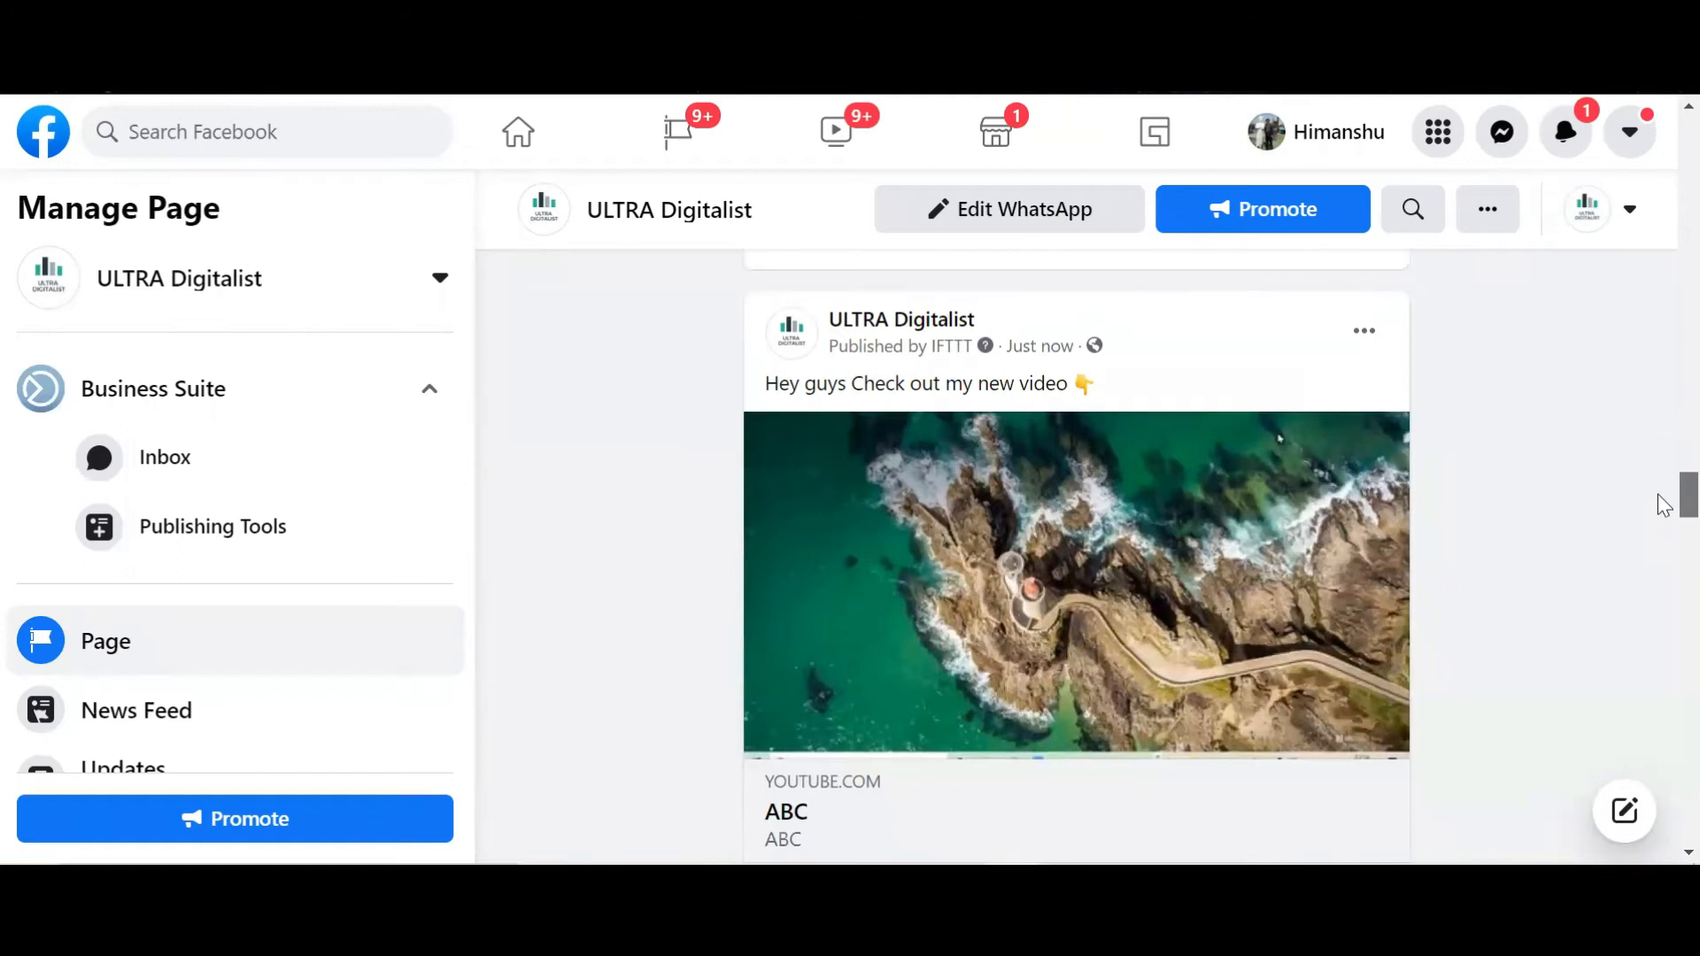
pyautogui.scroll(-1, 1663, 507)
pyautogui.scroll(1, 1664, 511)
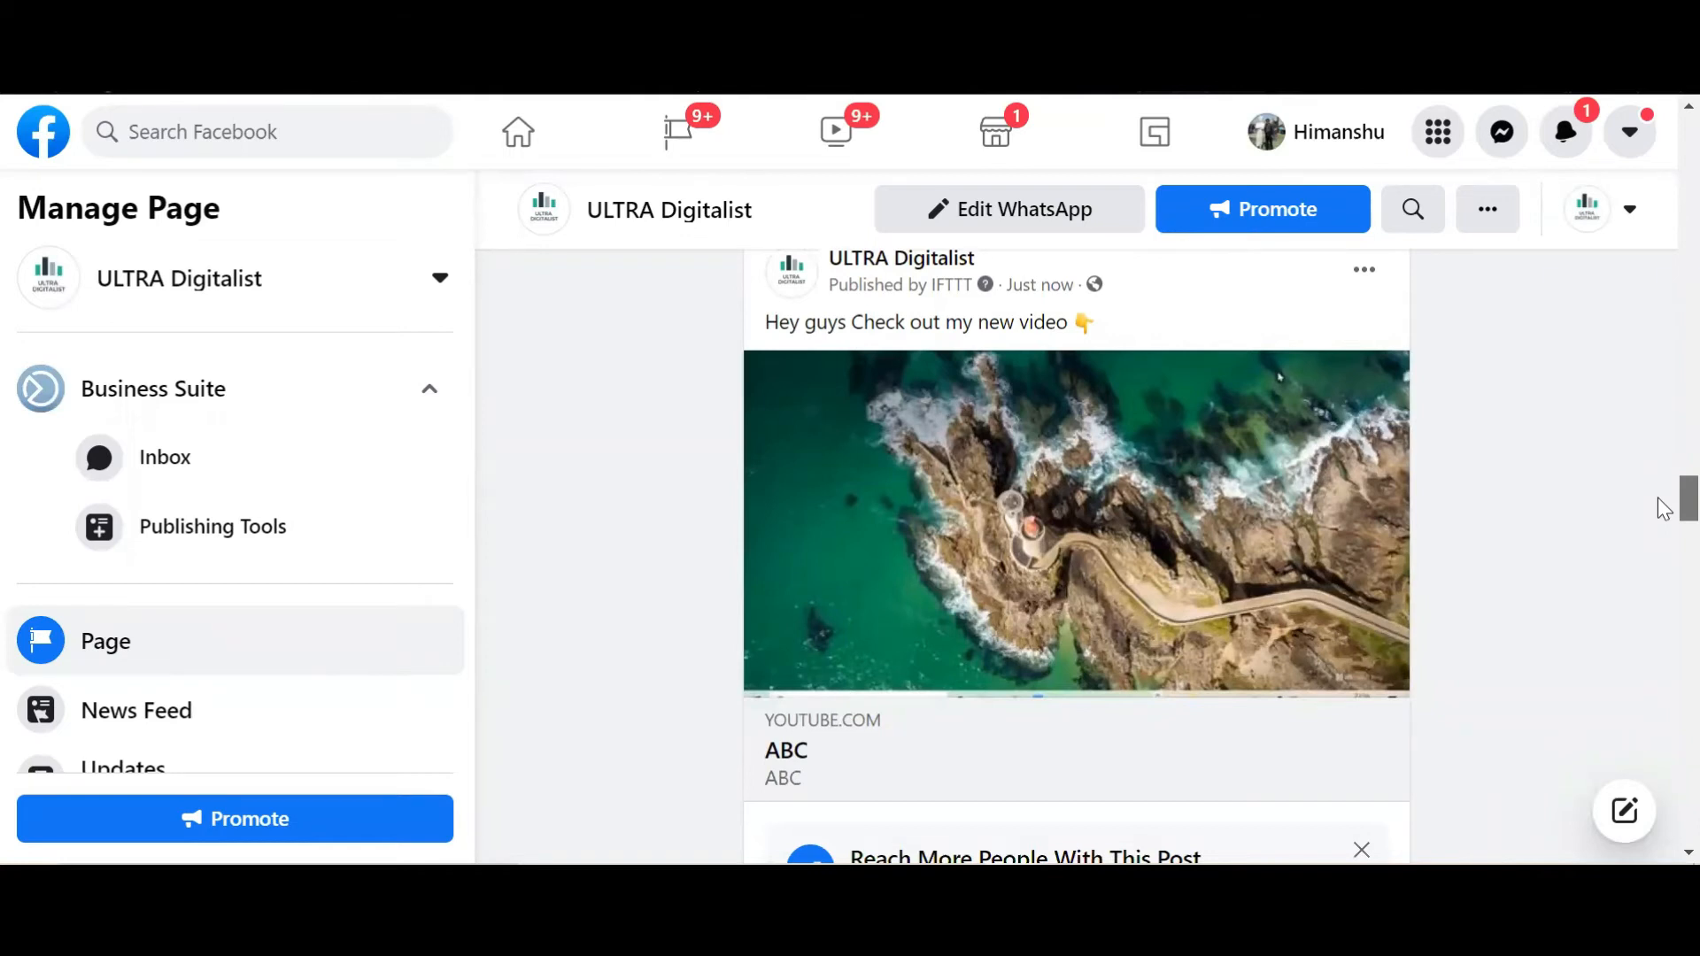
pyautogui.scroll(-2, 1664, 506)
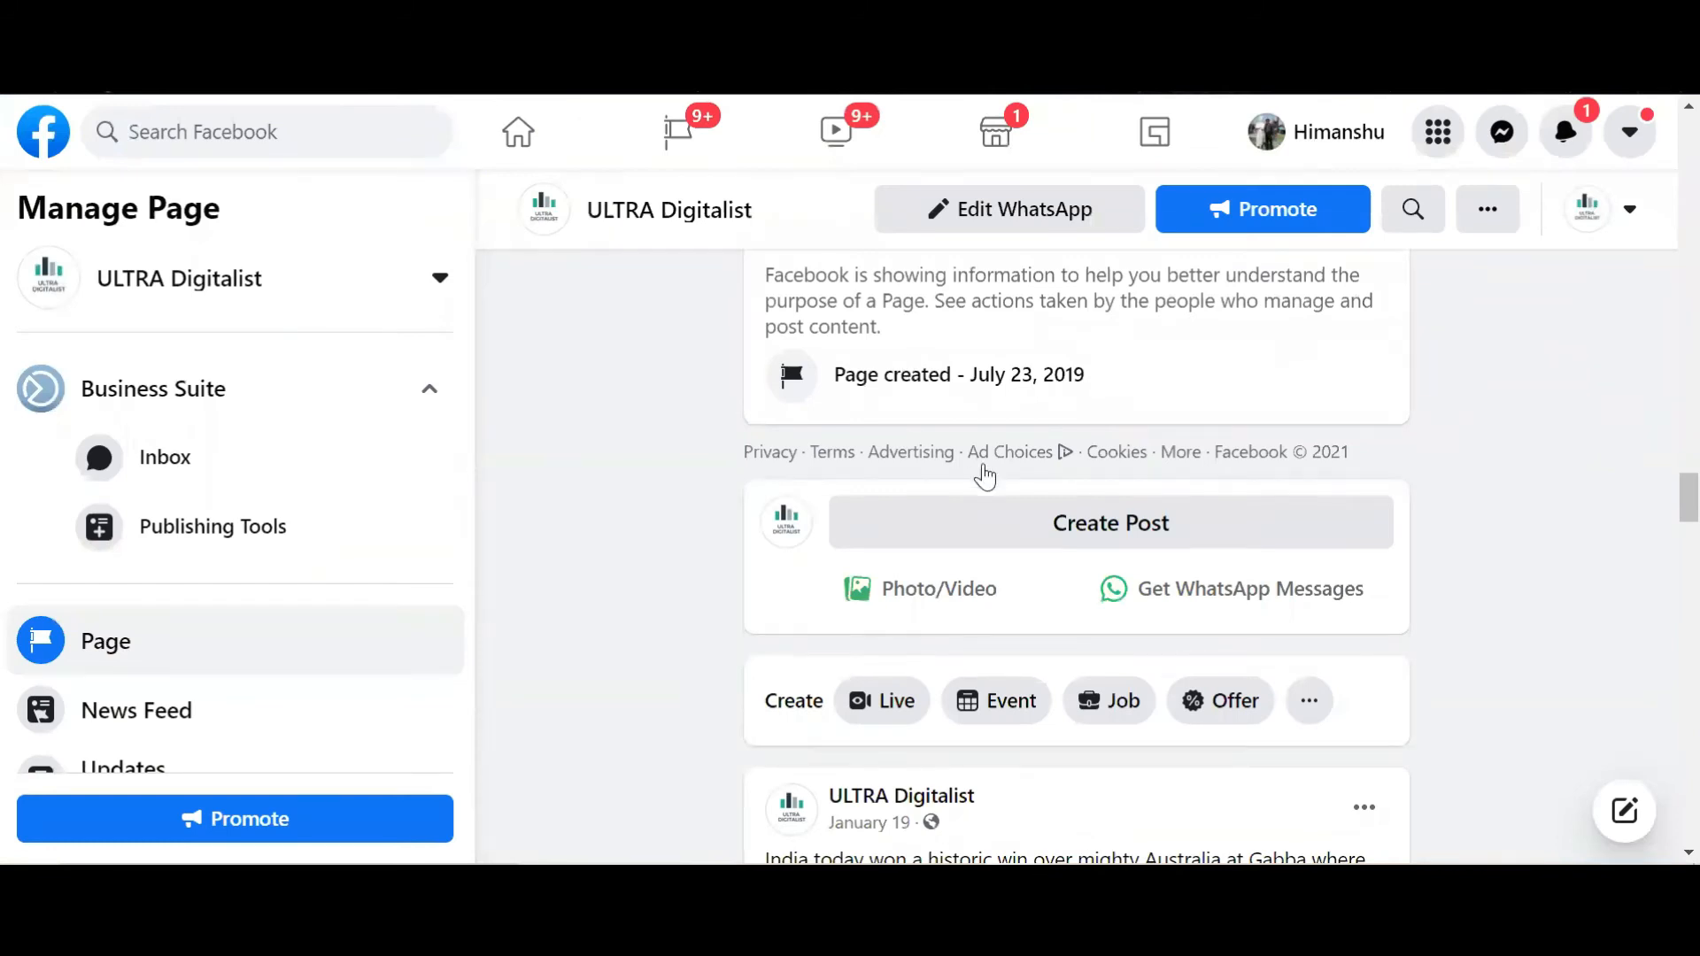
# Step: Create a new post for the ULTRA Digitalist page and attach an image from the Pictures folder
pyautogui.click(998, 530)
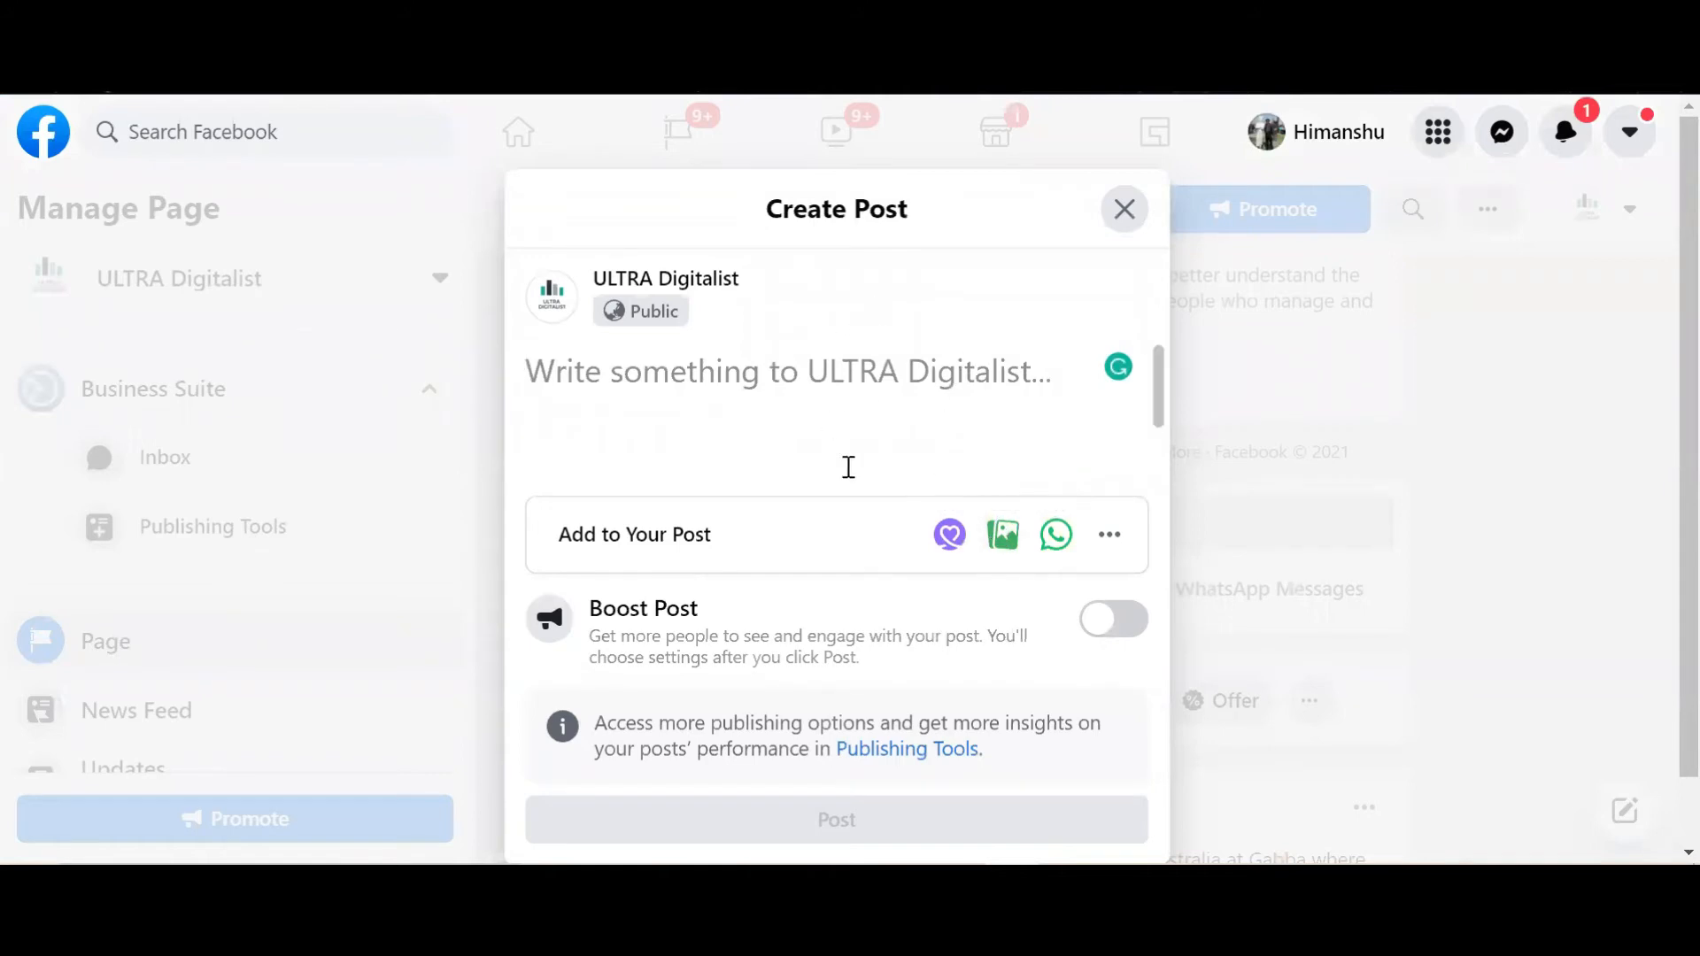
pyautogui.click(1004, 539)
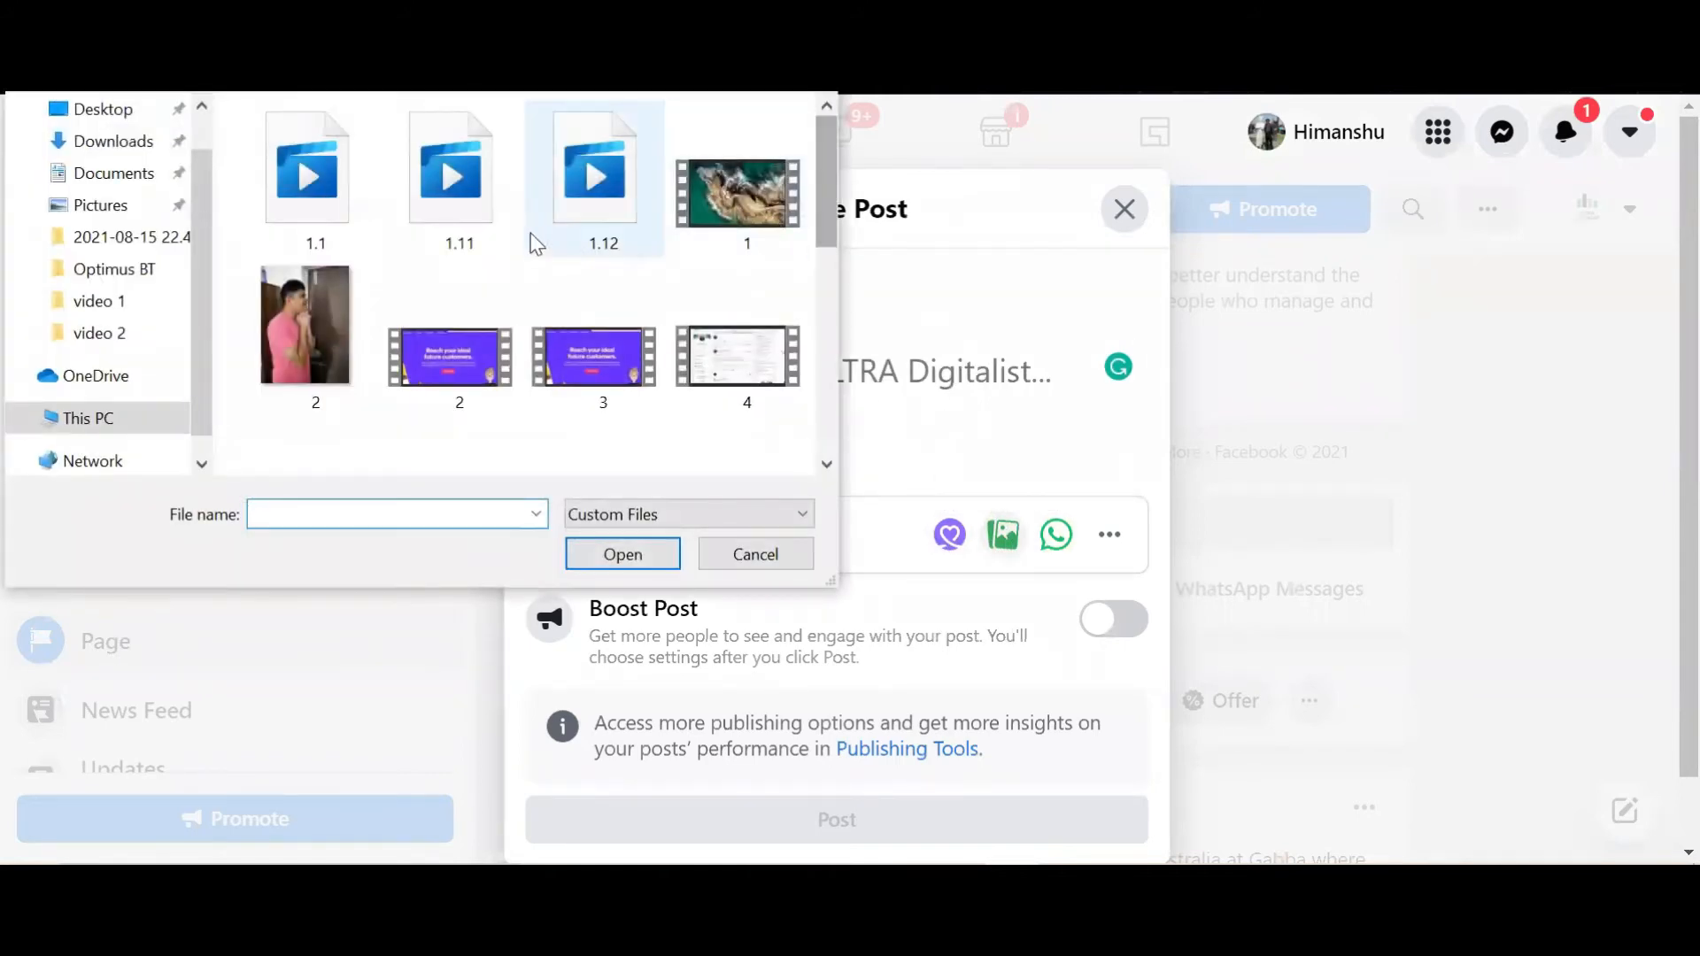
pyautogui.click(118, 346)
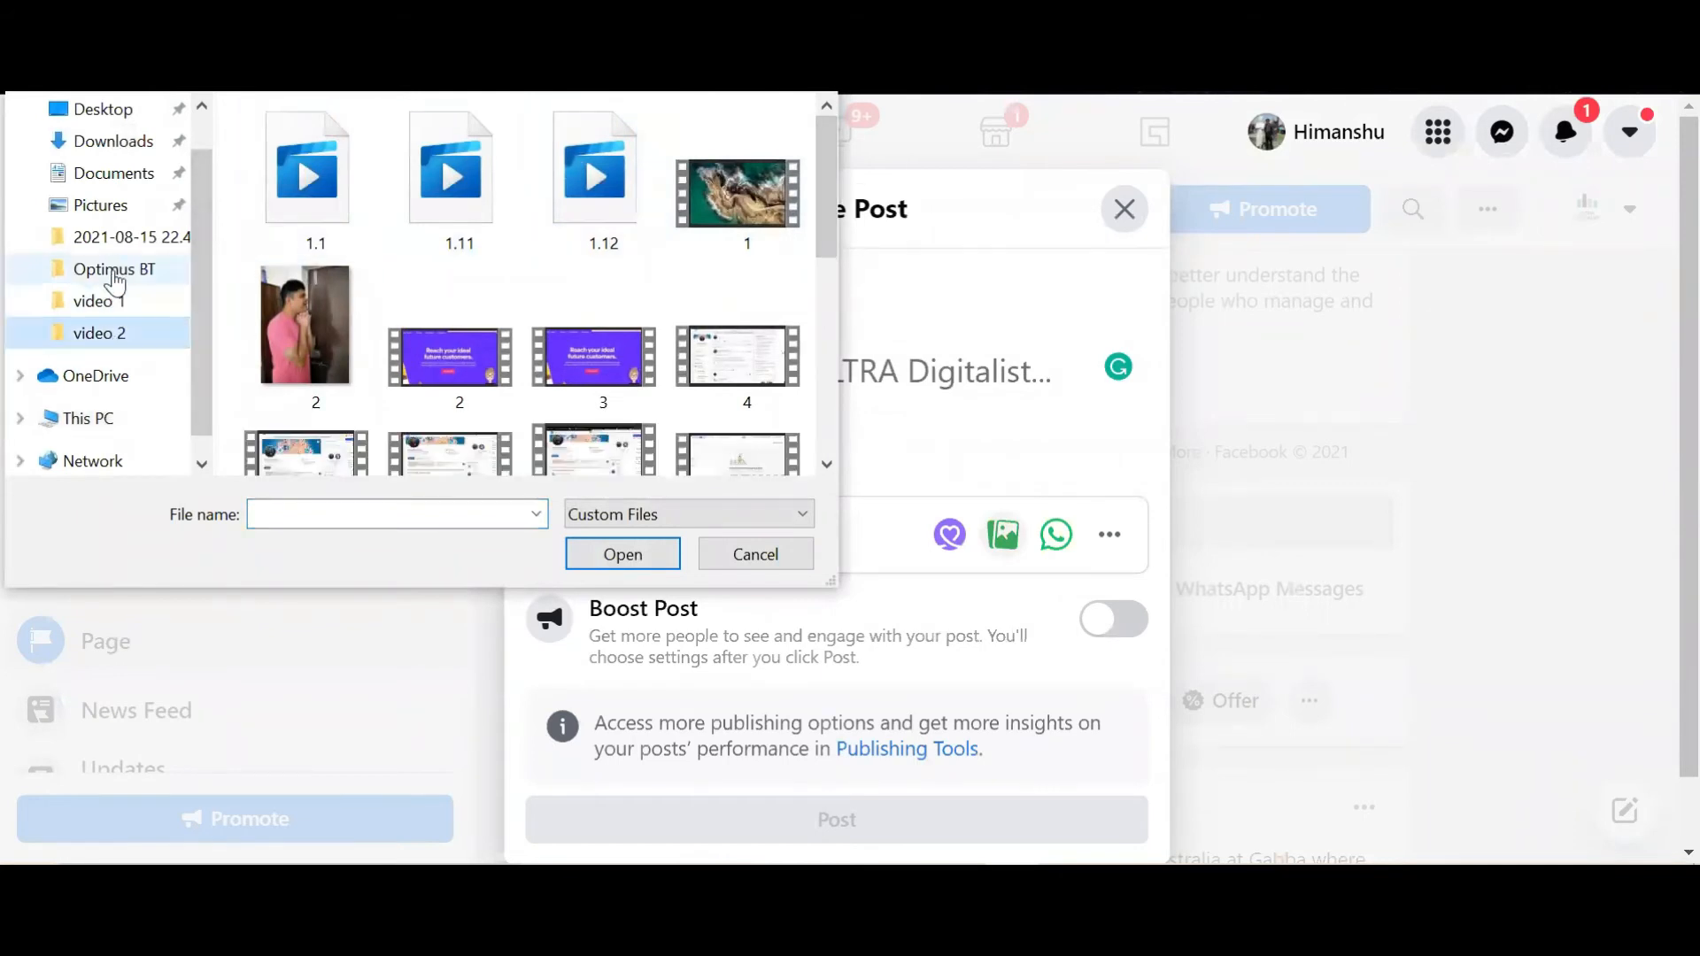
pyautogui.click(100, 205)
pyautogui.click(758, 396)
pyautogui.click(615, 558)
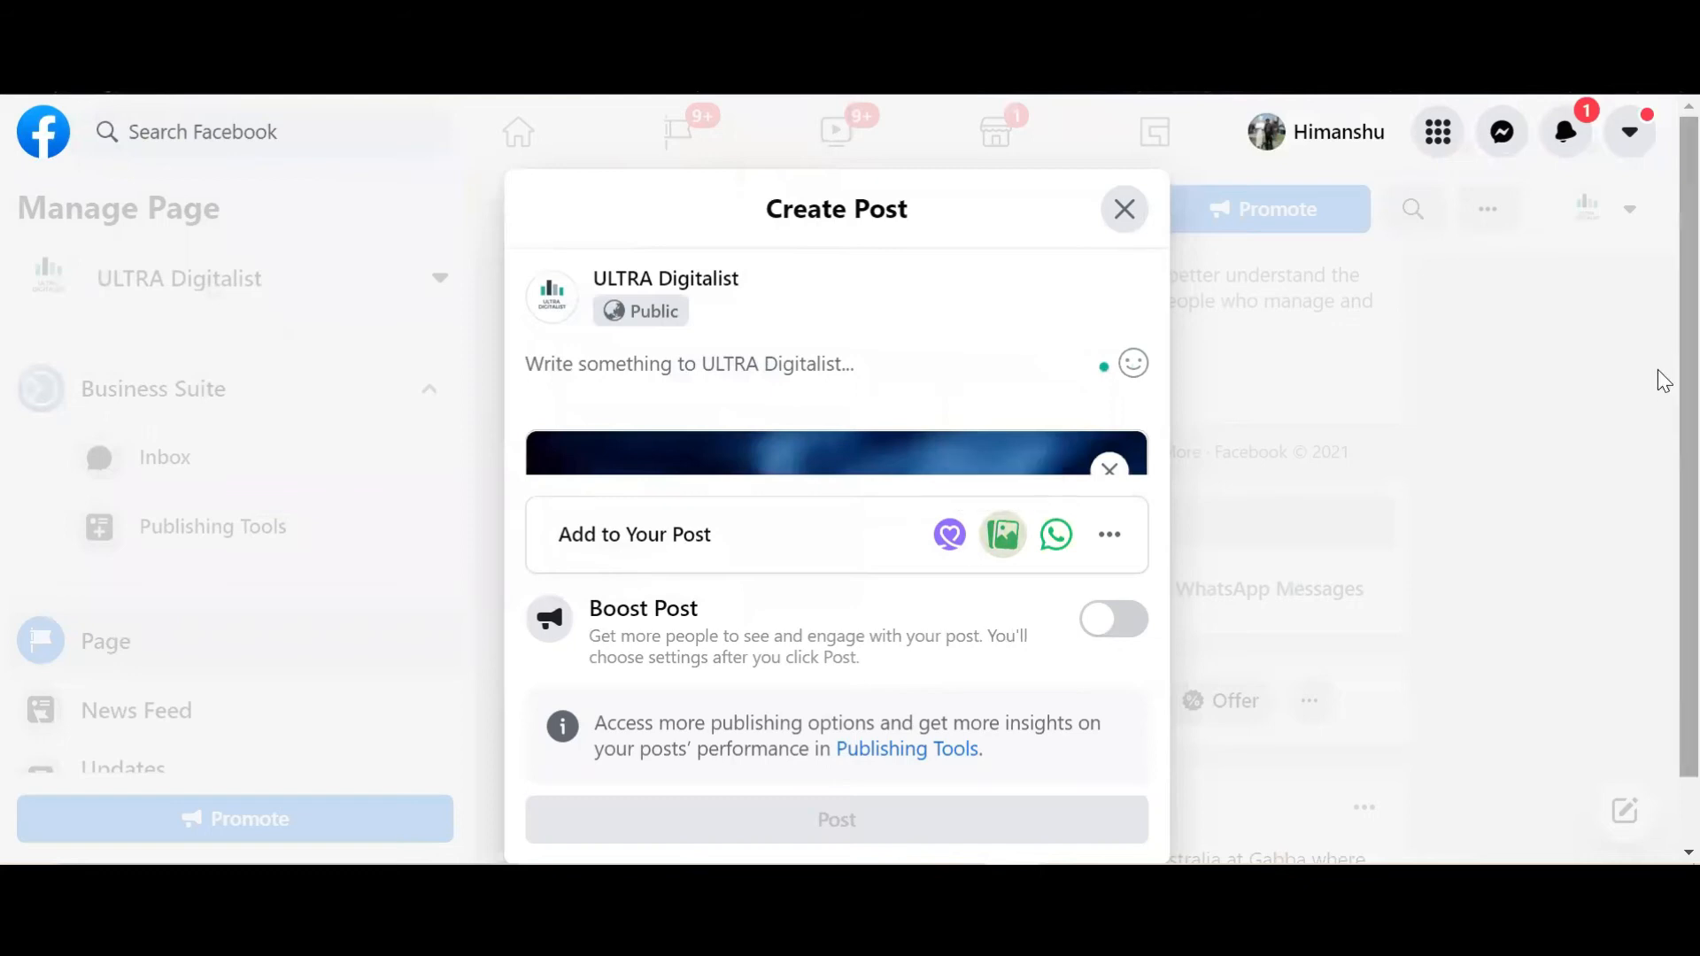
# Step: Publish the image post without any text and review it in the page's feed
pyautogui.scroll(-1, 1662, 416)
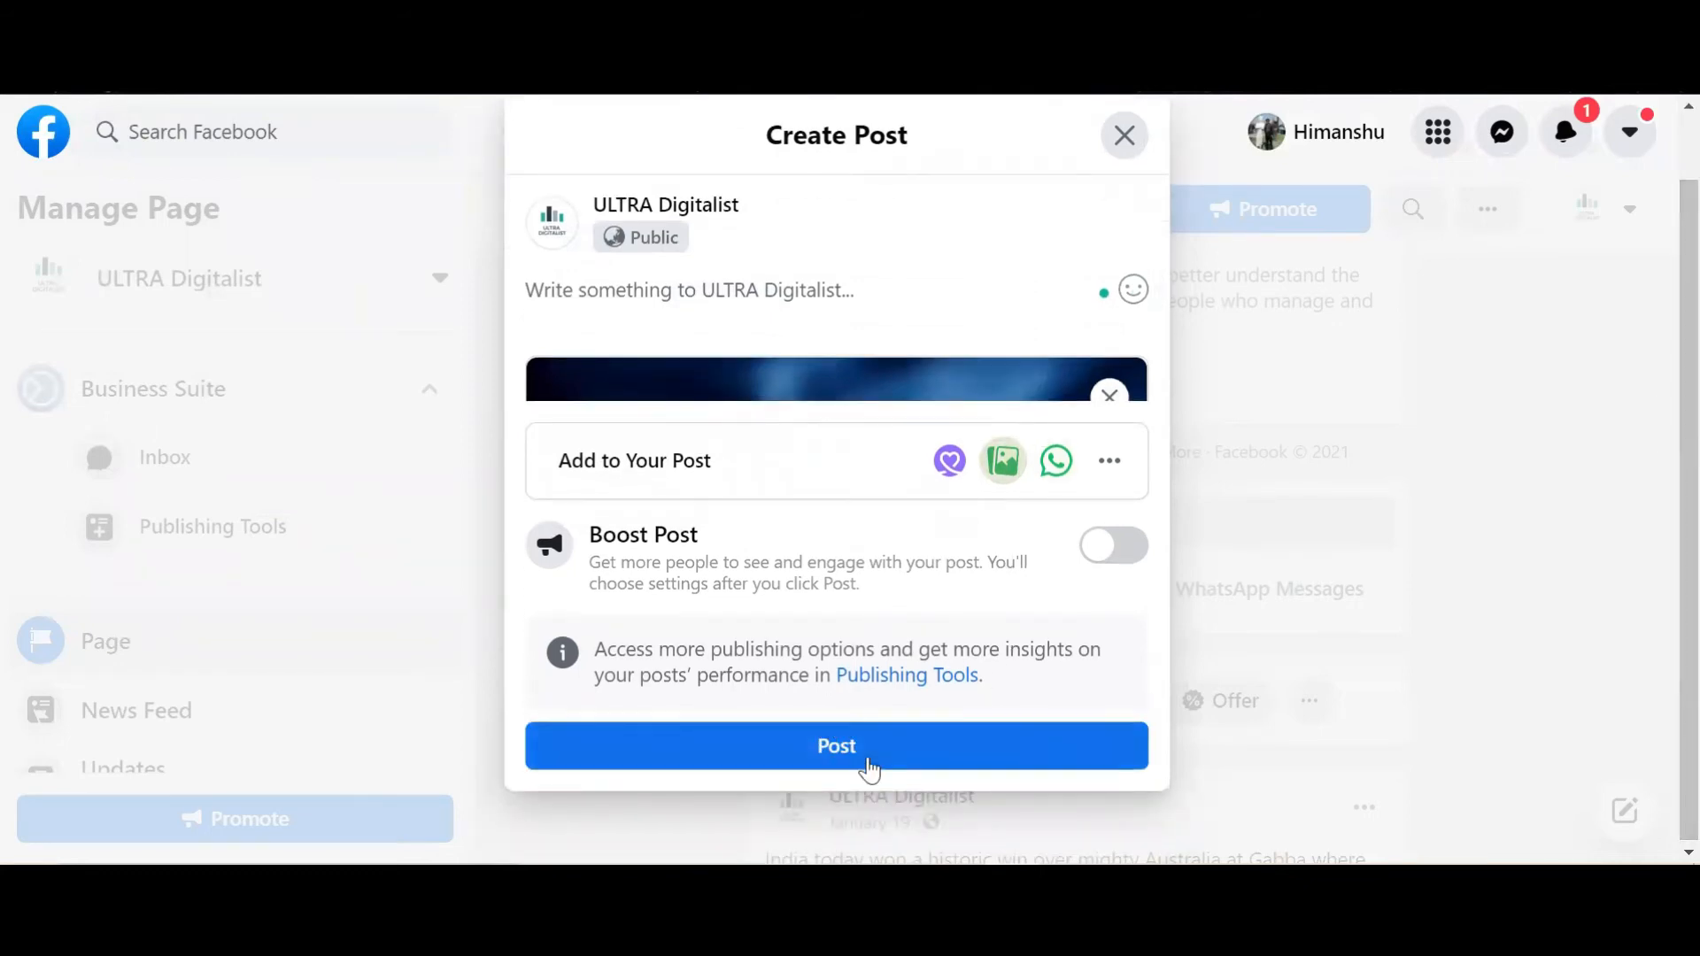
pyautogui.click(868, 757)
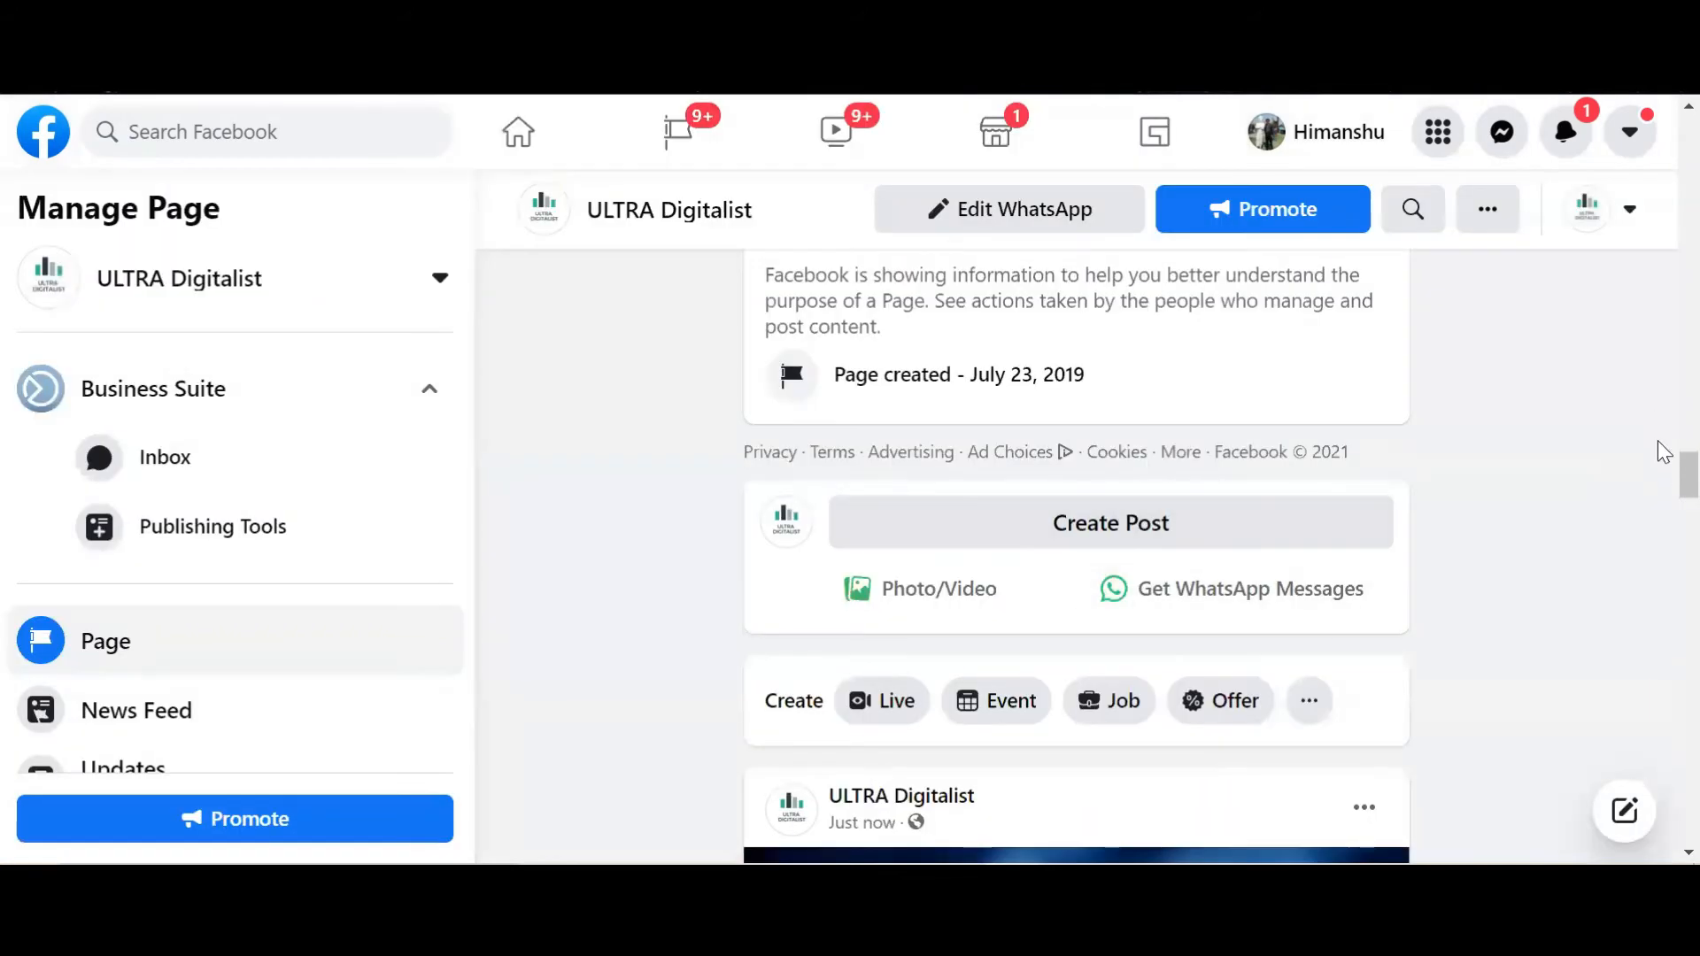
pyautogui.scroll(-5, 1664, 522)
pyautogui.scroll(-1, 1664, 523)
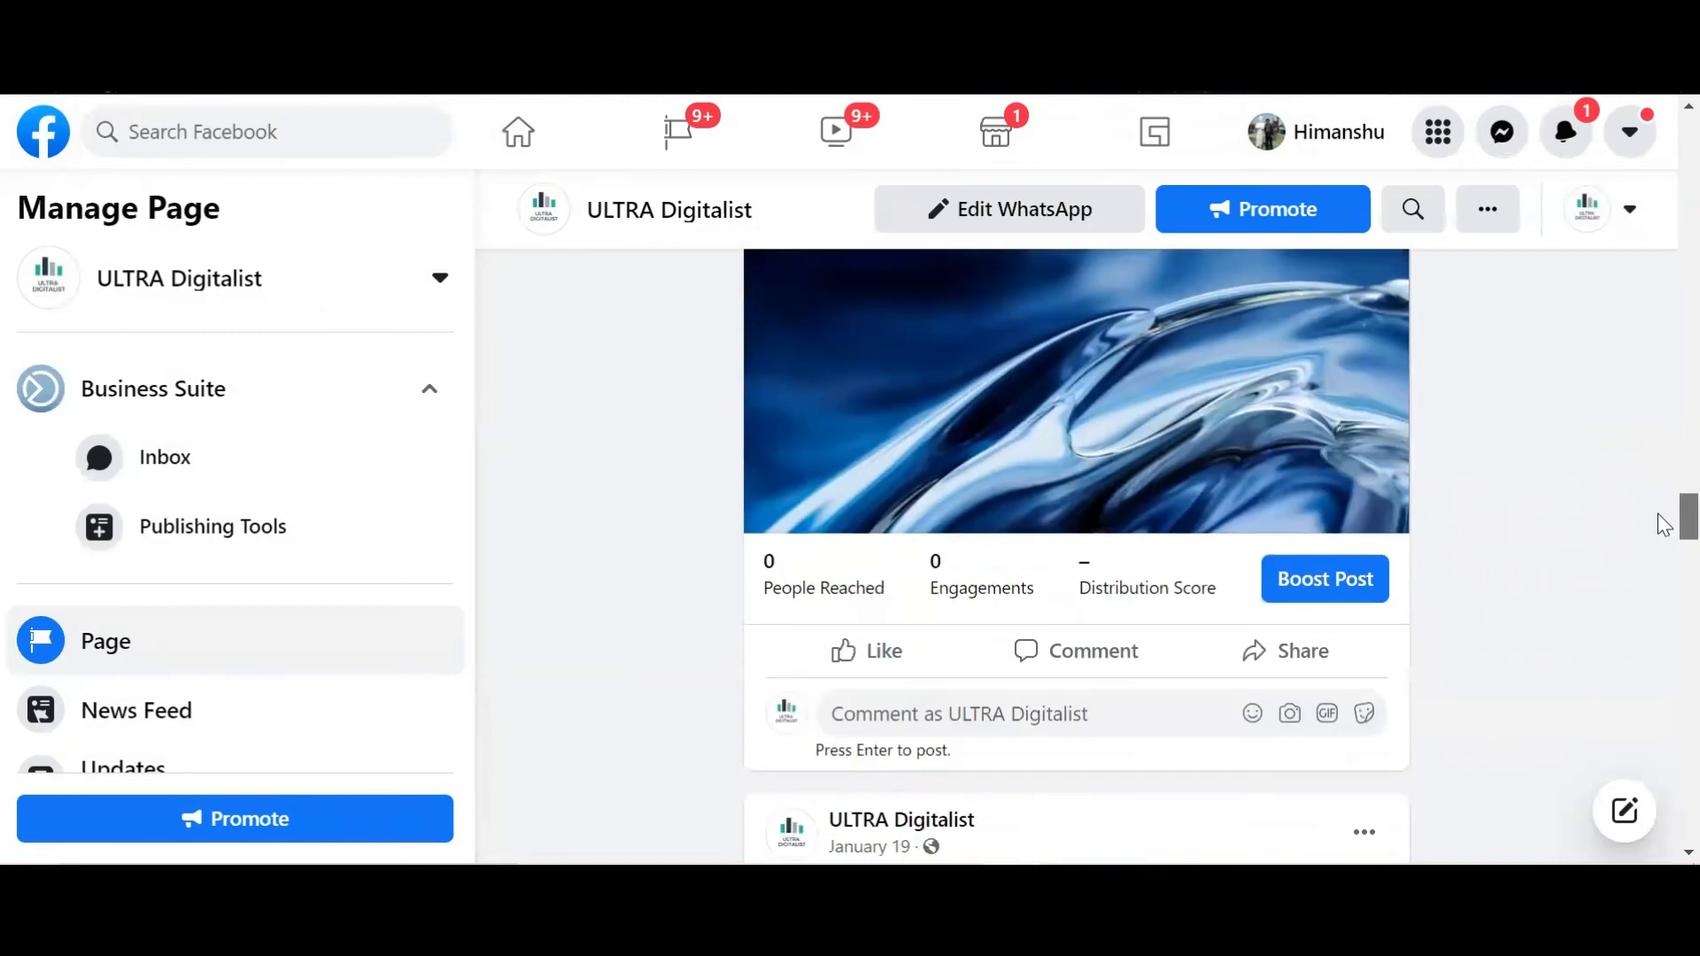
pyautogui.scroll(3, 1665, 524)
pyautogui.scroll(-1, 1664, 513)
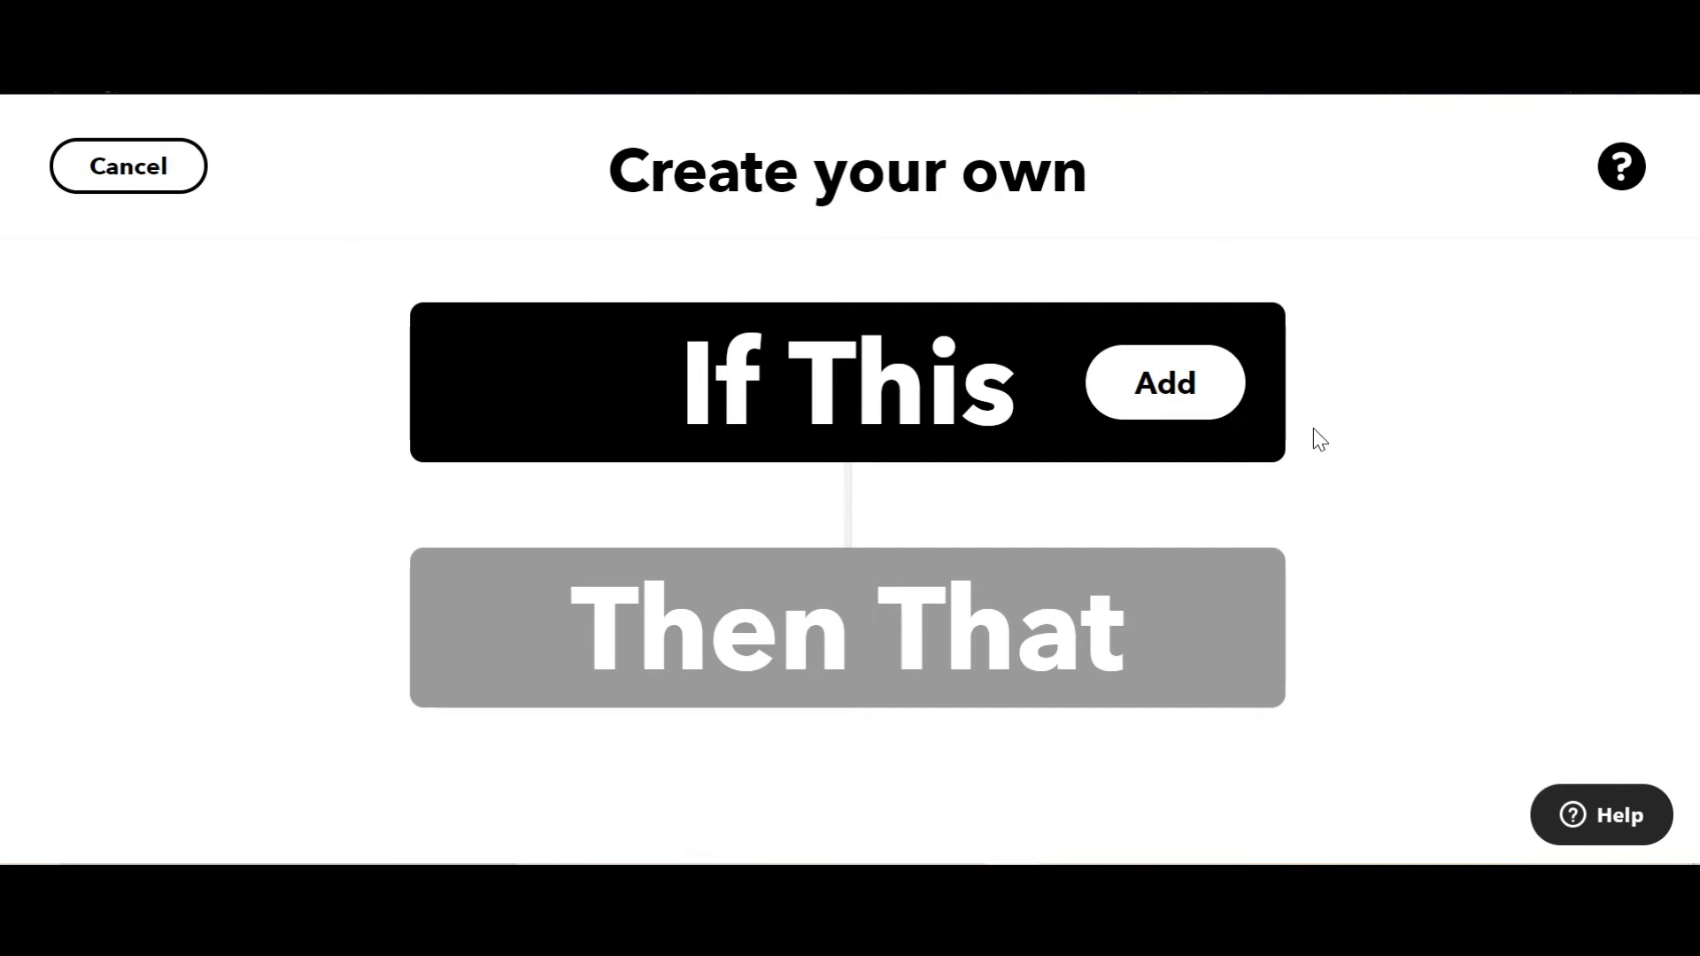
# Step: Add a trigger to the applet, choosing the Twitter service and its New follower trigger
pyautogui.click(1117, 381)
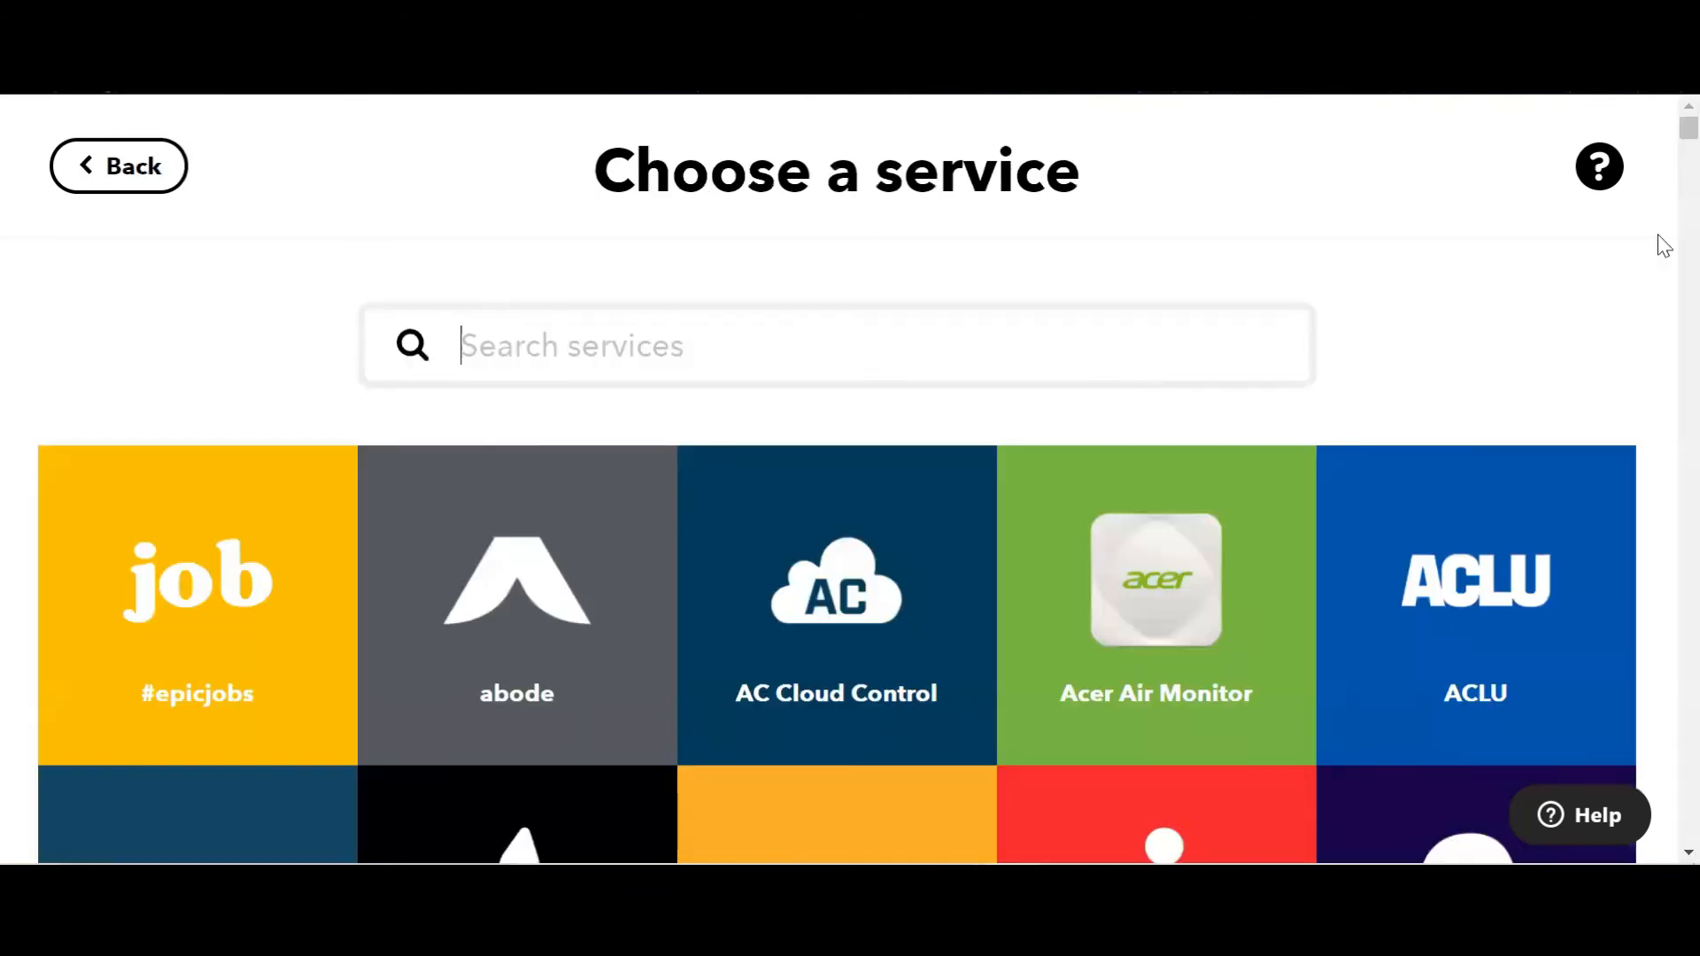
pyautogui.moveTo(1658, 124)
pyautogui.mouseDown()
pyautogui.moveTo(1659, 273)
pyautogui.moveTo(1658, 124)
pyautogui.mouseUp()
pyautogui.click(706, 352)
pyautogui.write('tw')
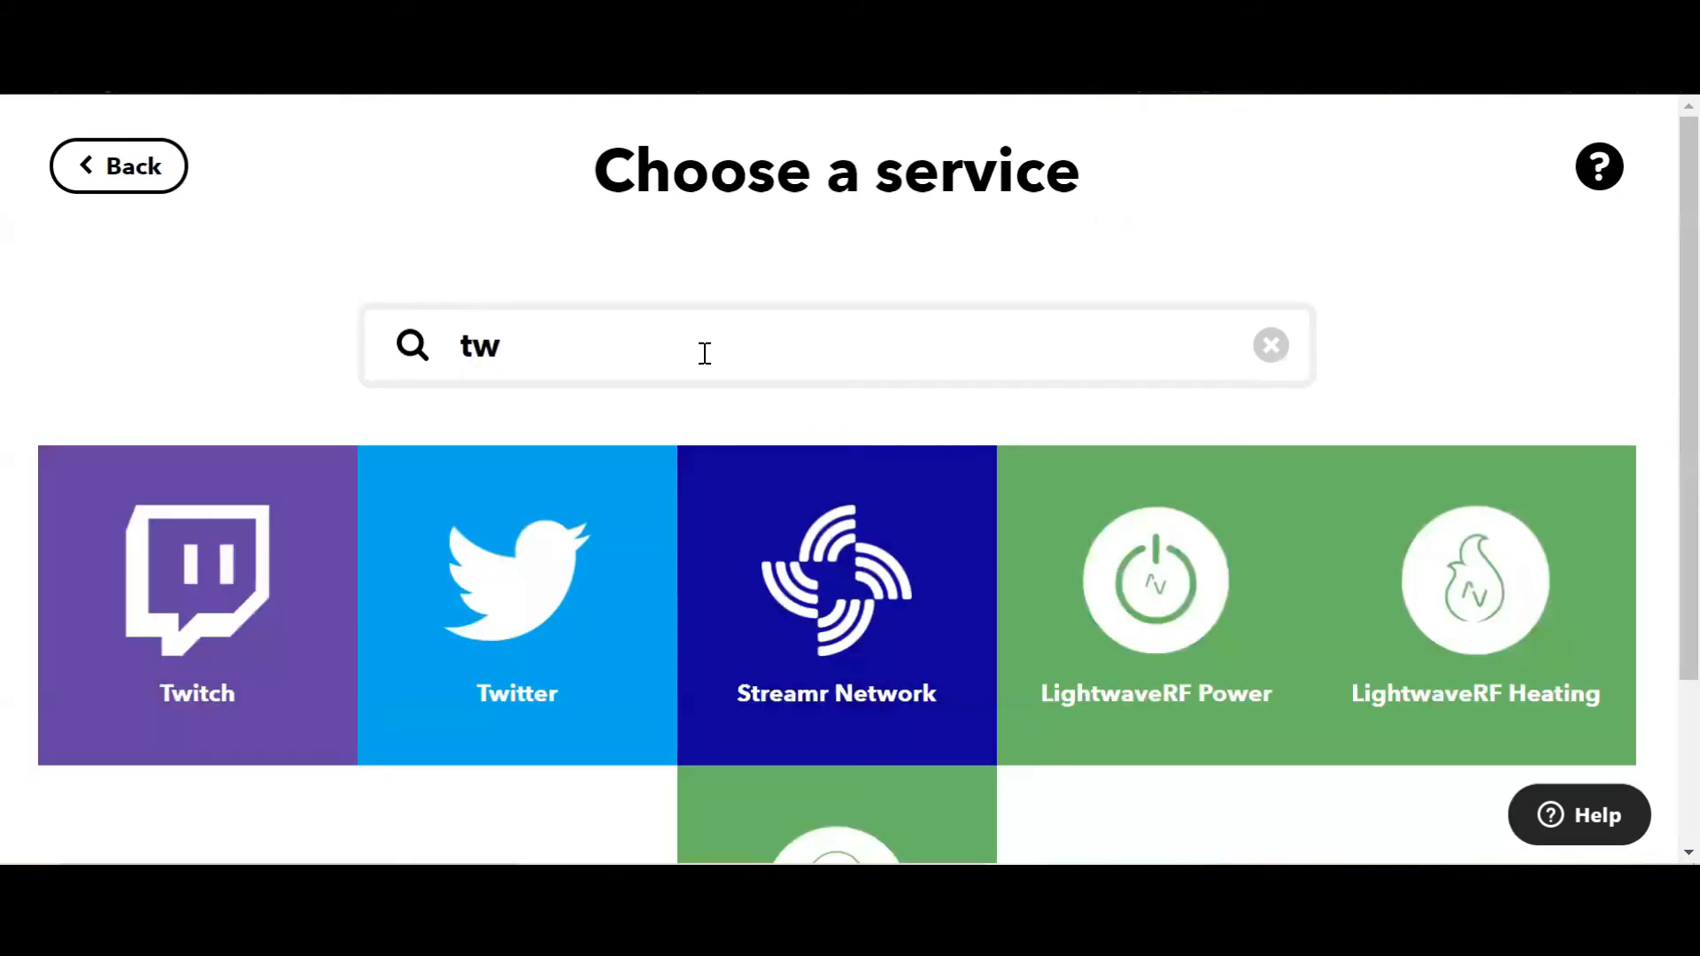
pyautogui.write('itter')
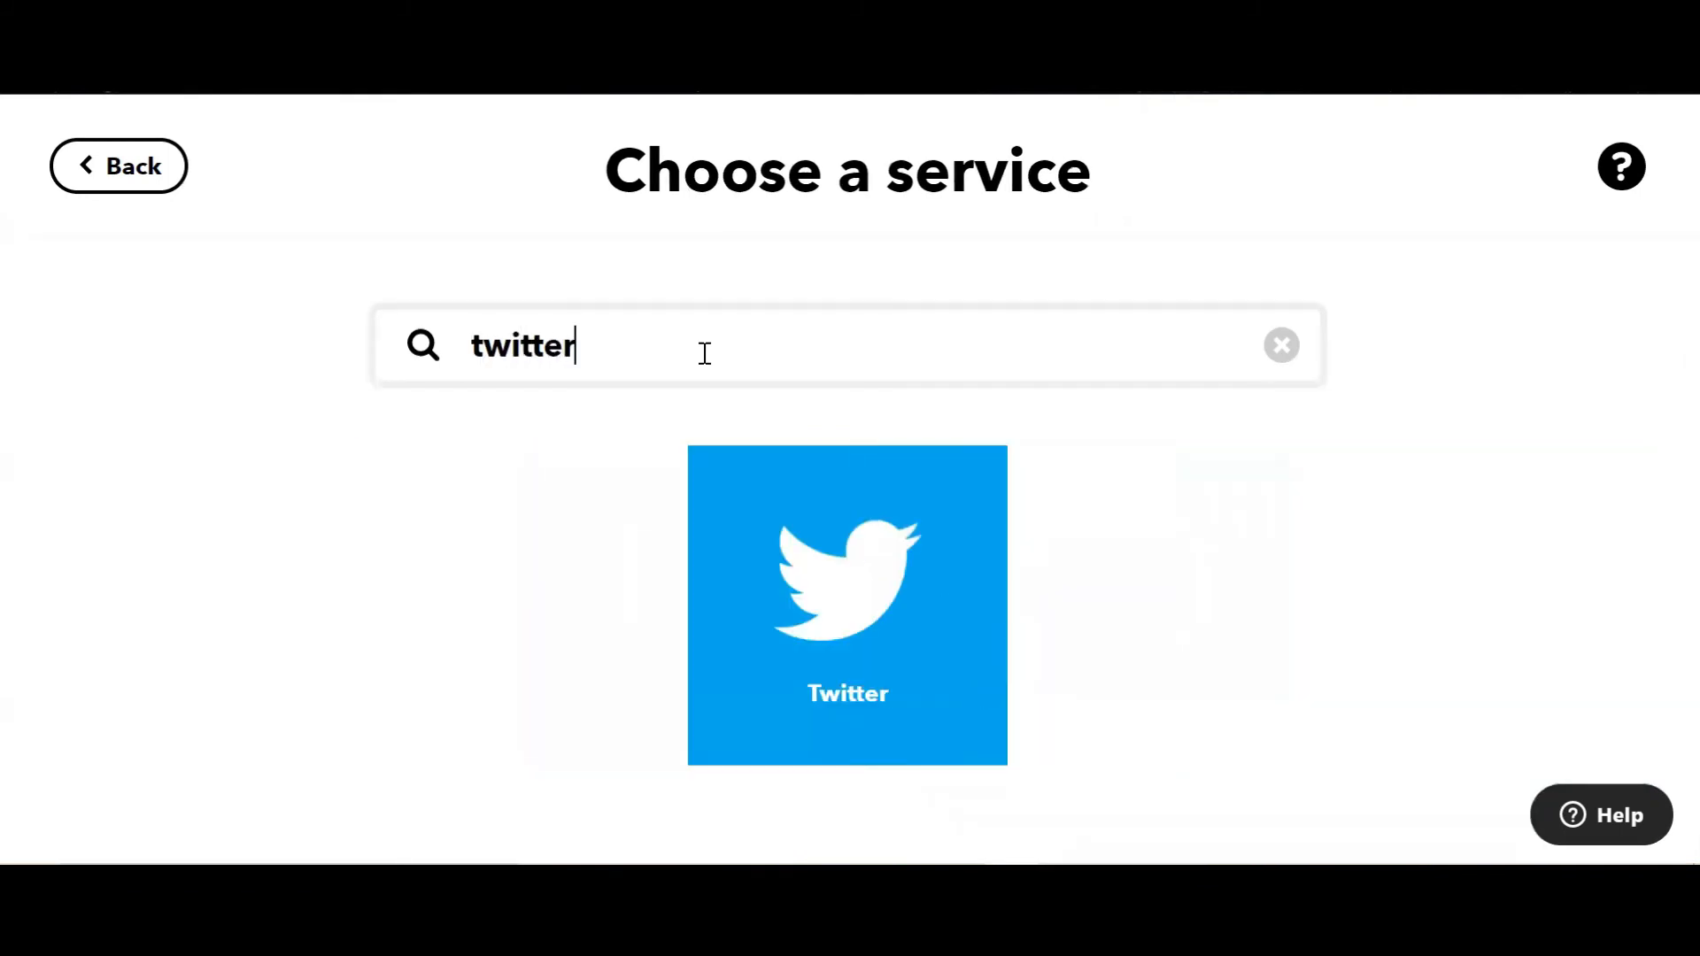
pyautogui.click(763, 611)
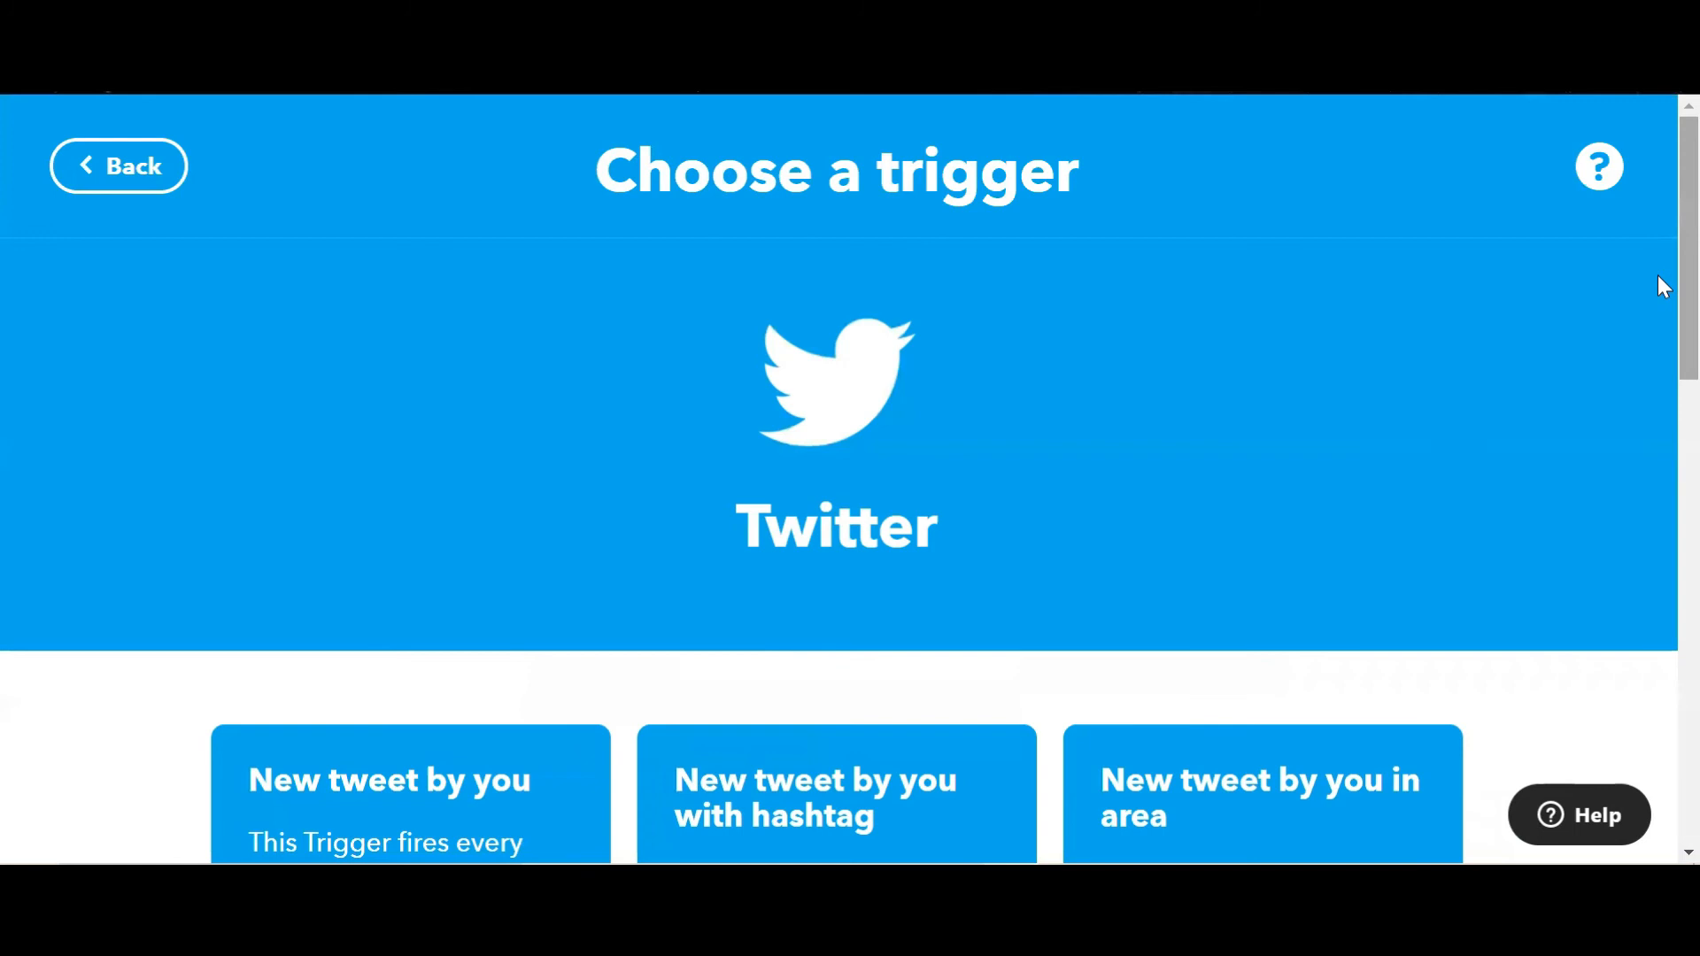
pyautogui.scroll(-7, 1658, 354)
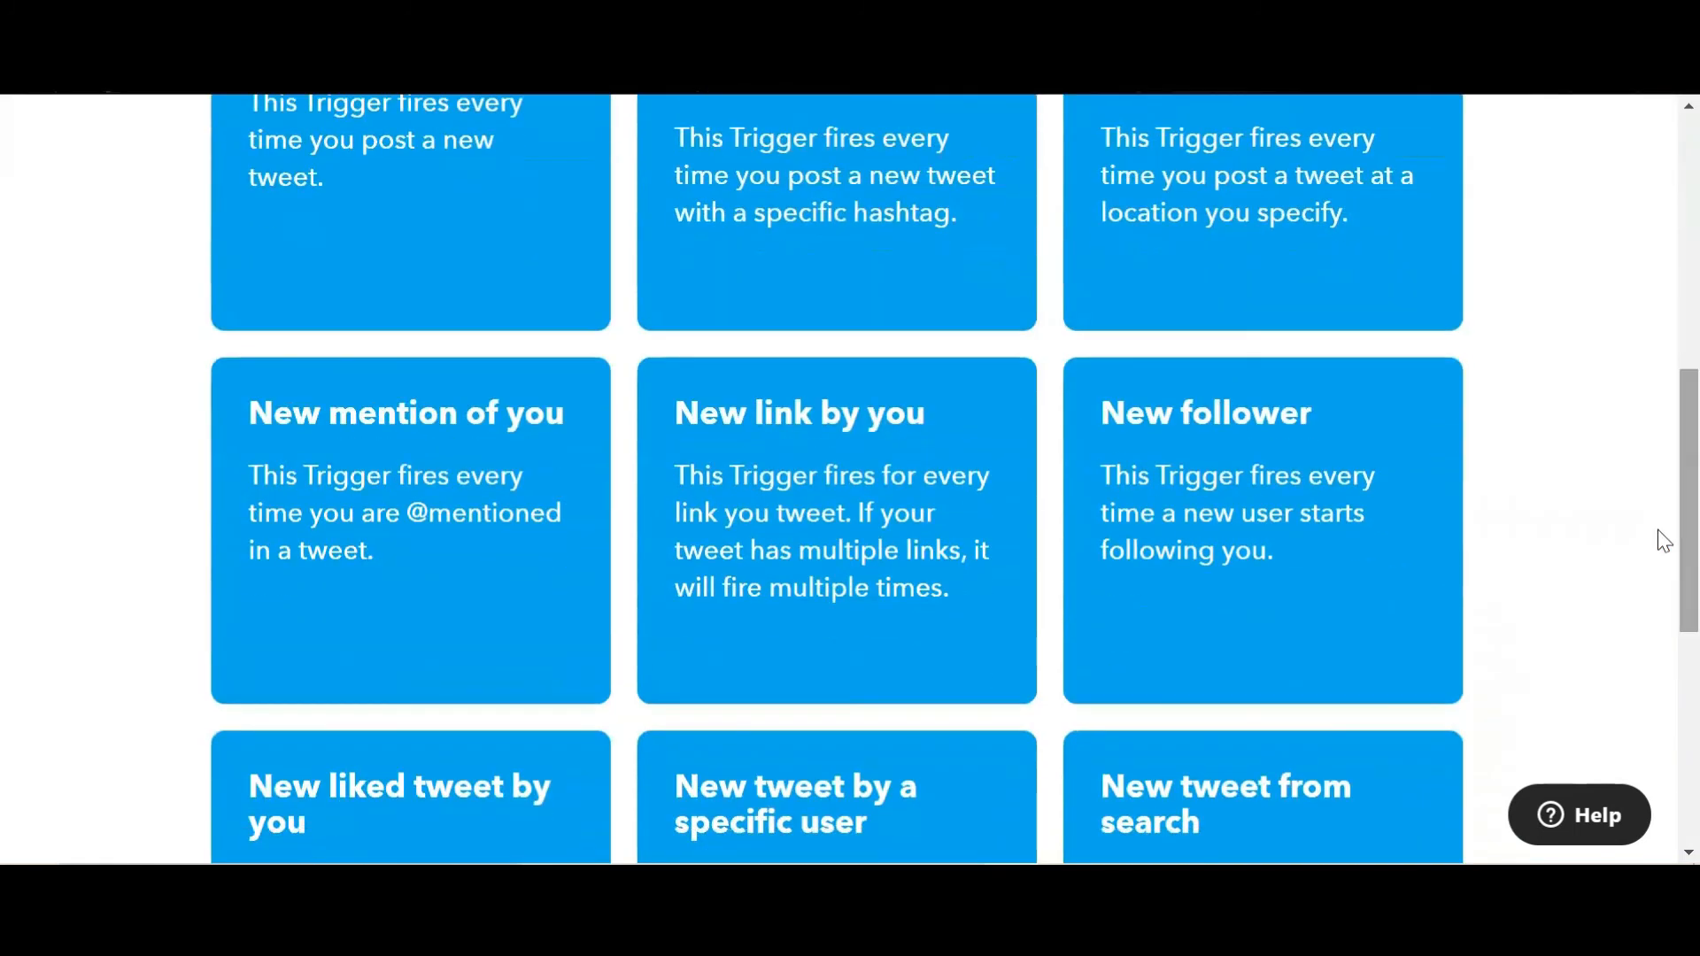
pyautogui.click(1162, 545)
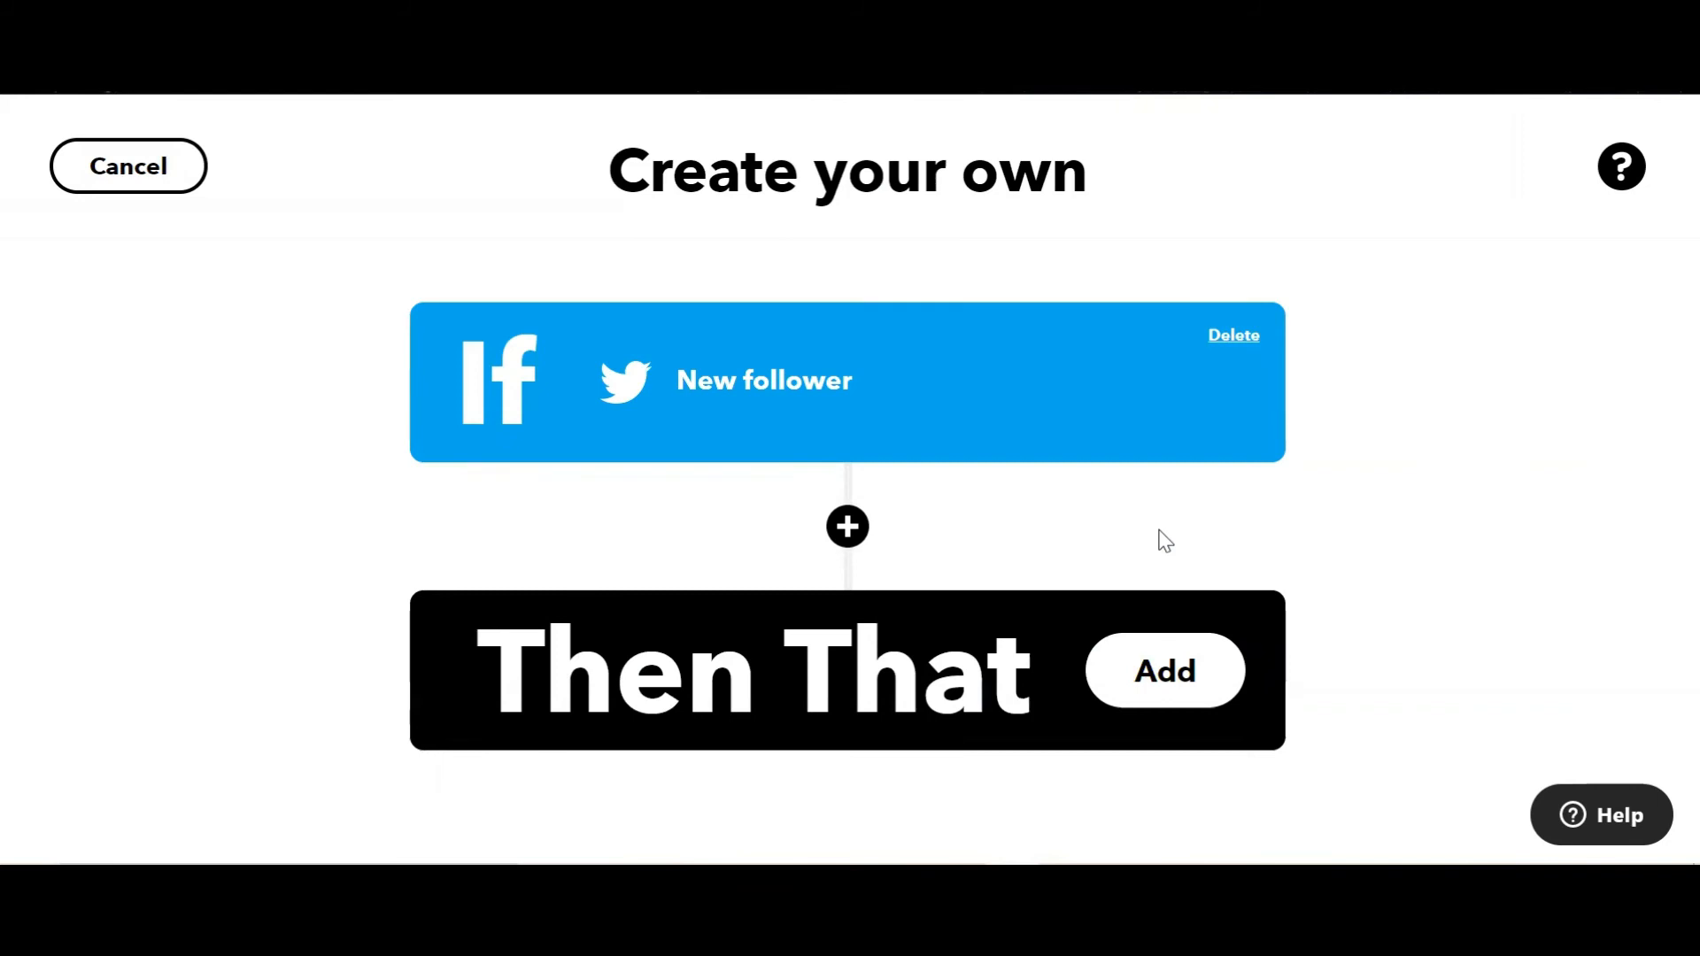
# Step: Add an action to the applet, choosing the Google Sheets service and Add row to spreadsheet
pyautogui.click(1147, 698)
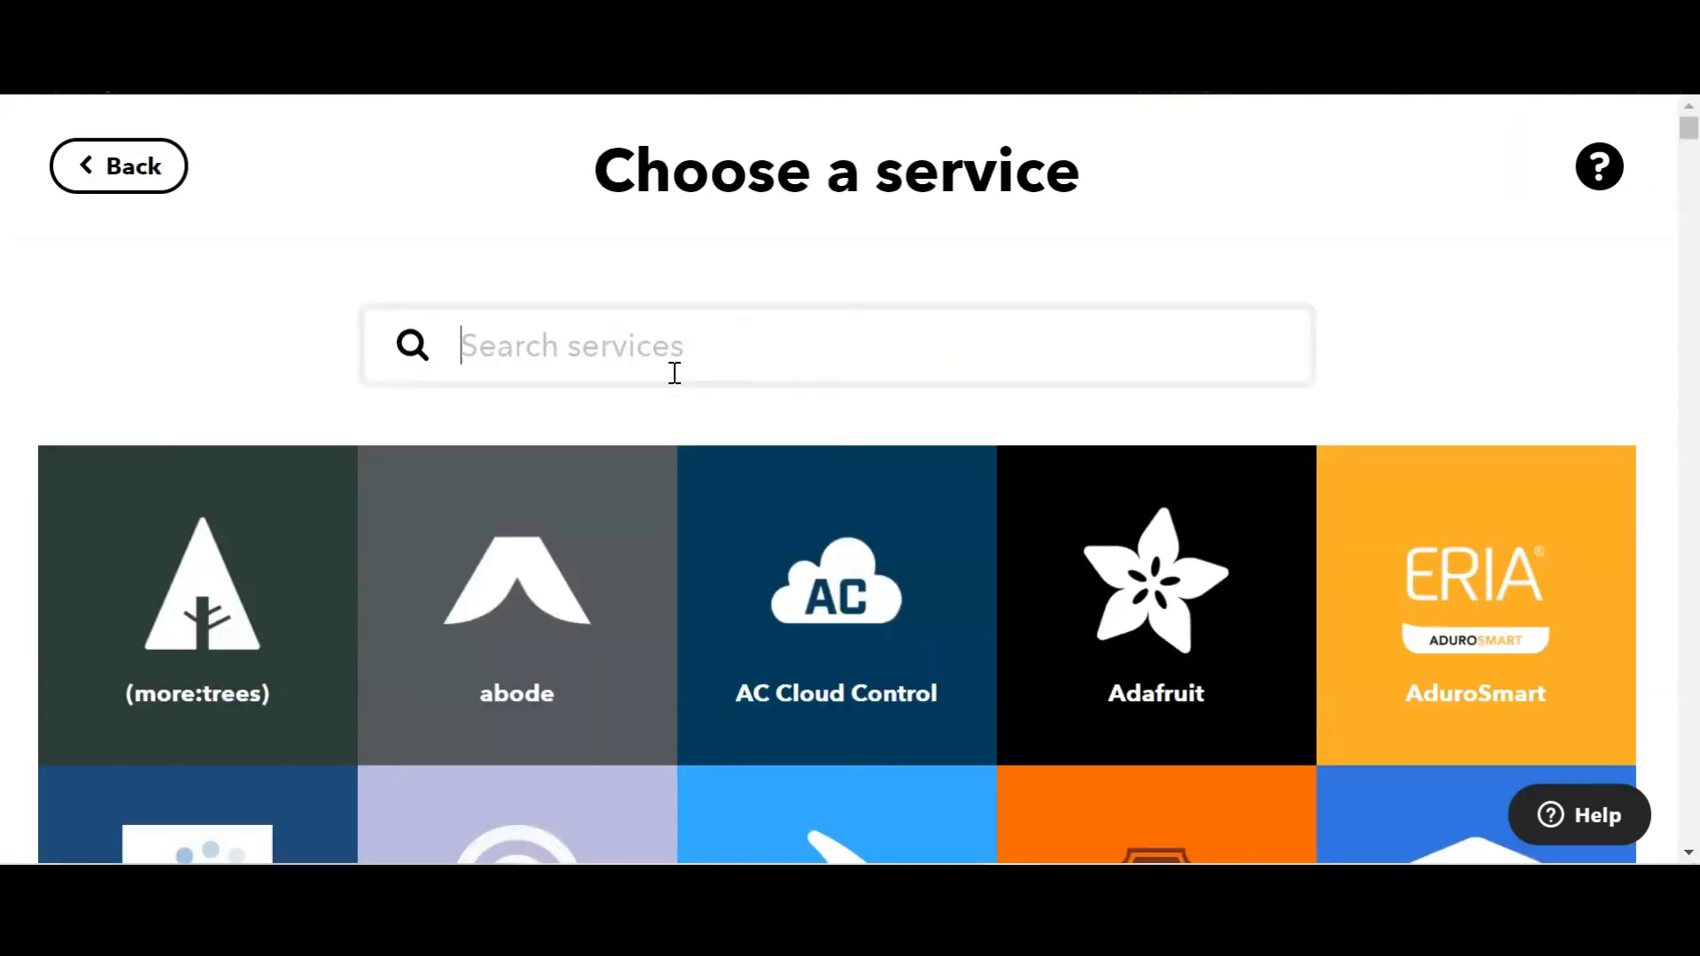
pyautogui.write('google shee')
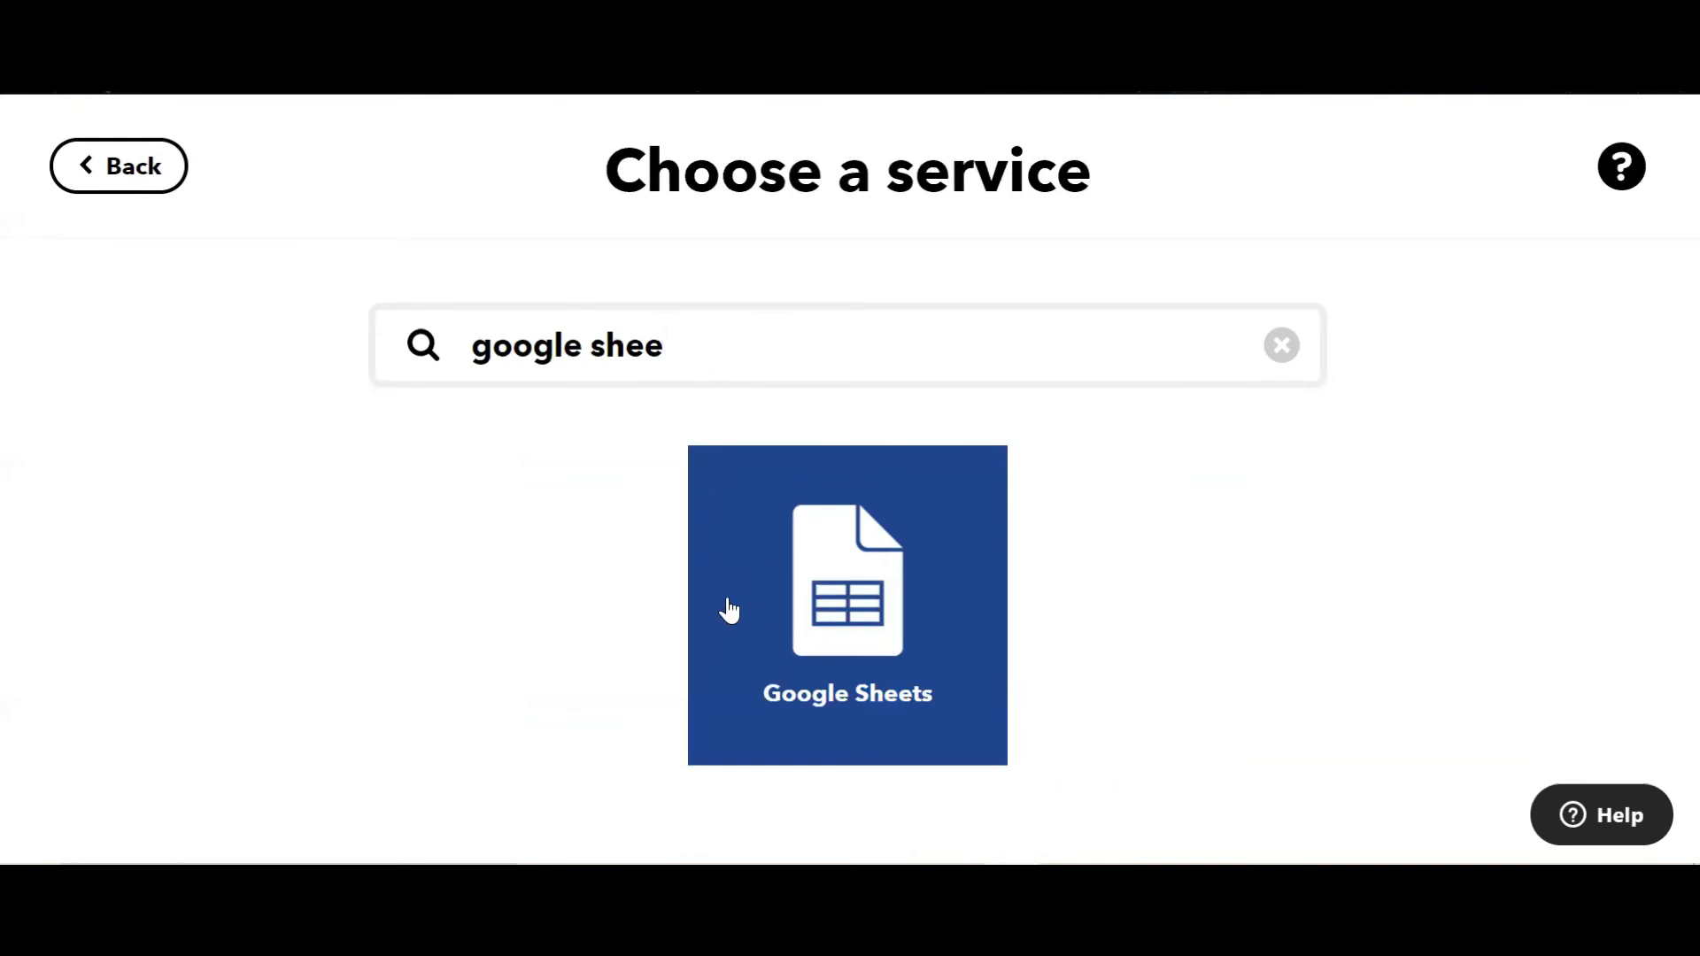
pyautogui.click(727, 611)
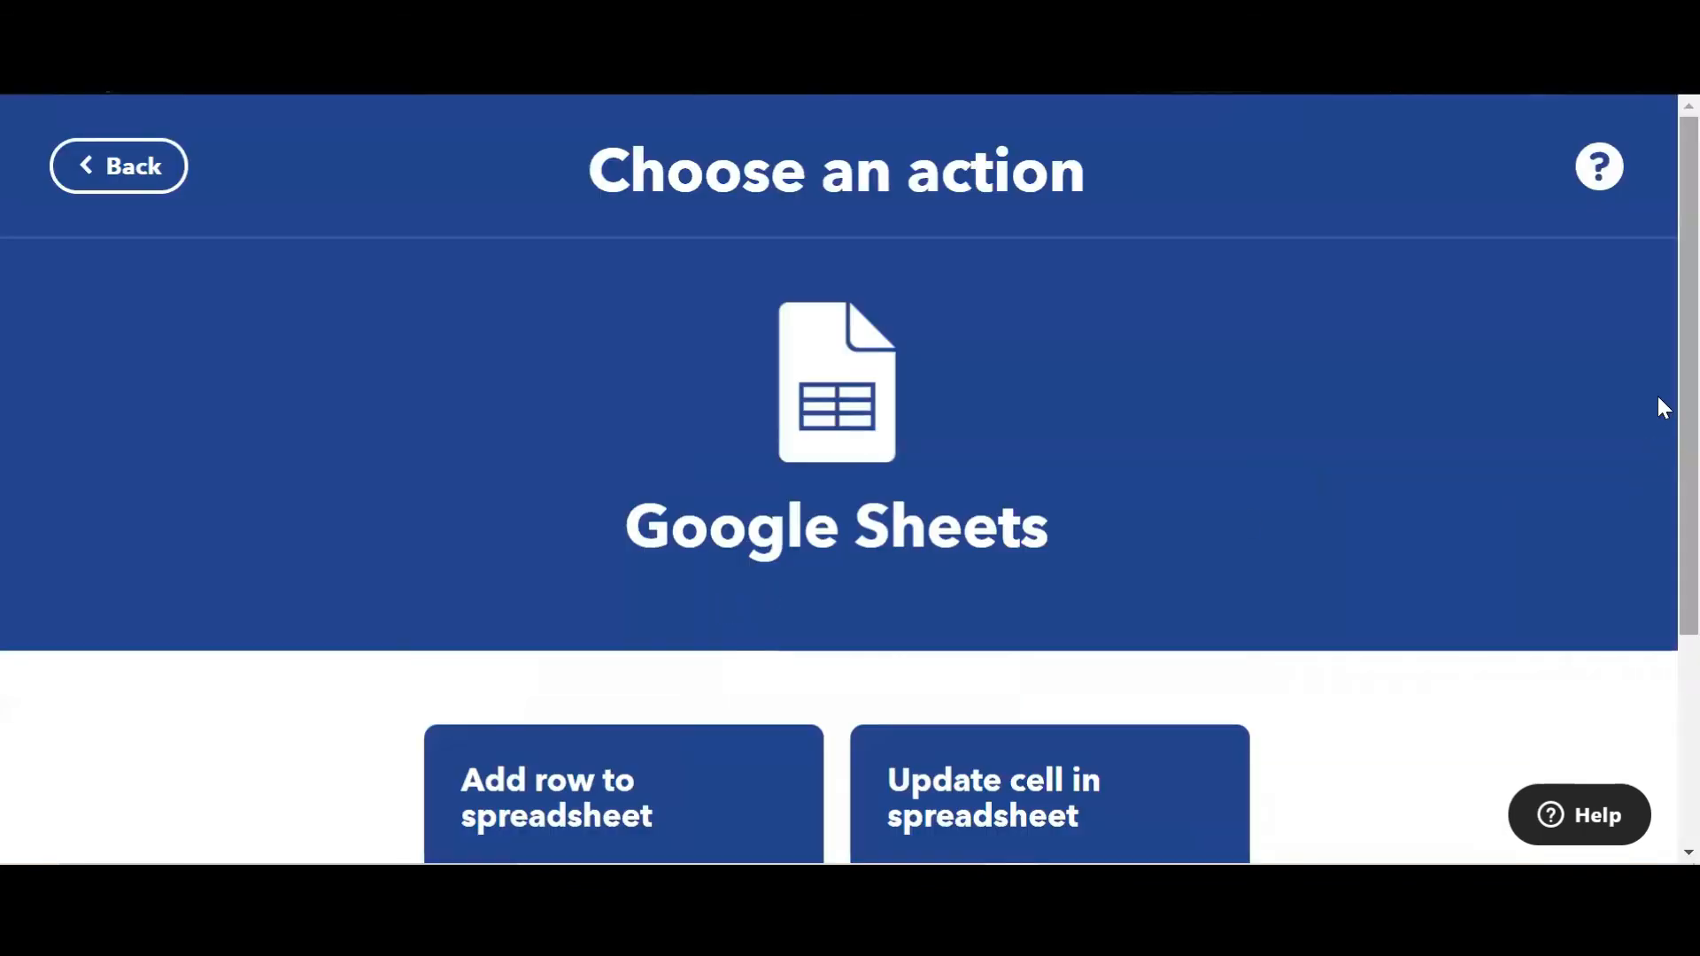
pyautogui.scroll(-3, 1655, 443)
pyautogui.scroll(-1, 1657, 602)
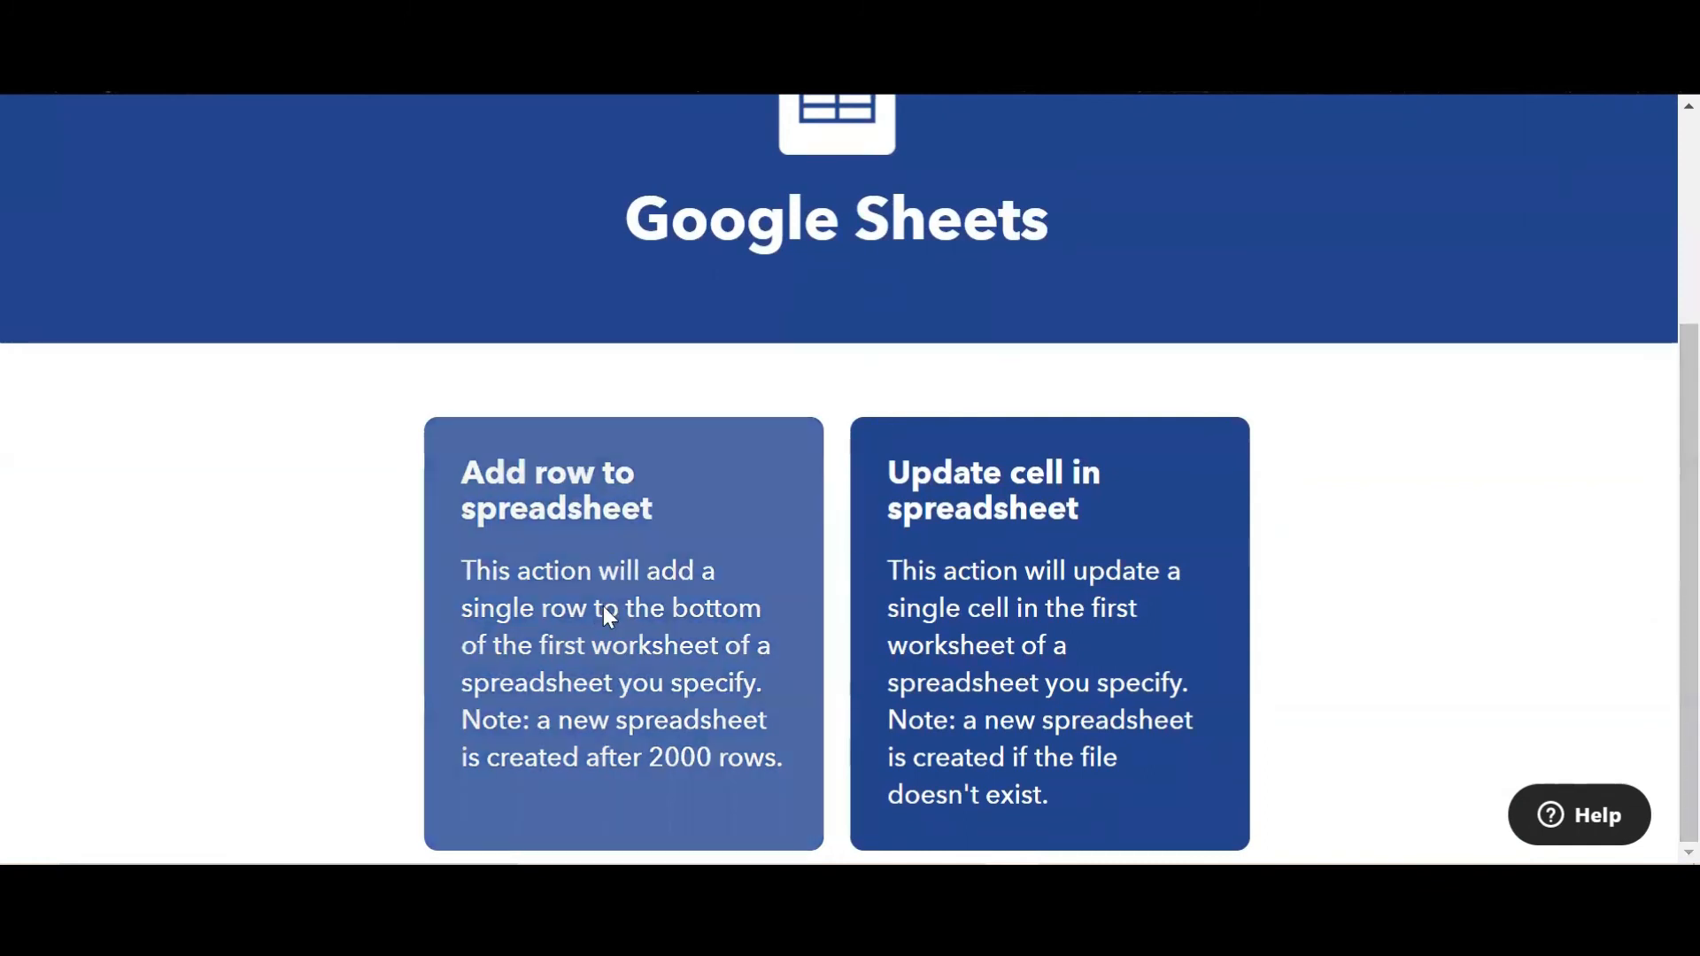
pyautogui.click(608, 616)
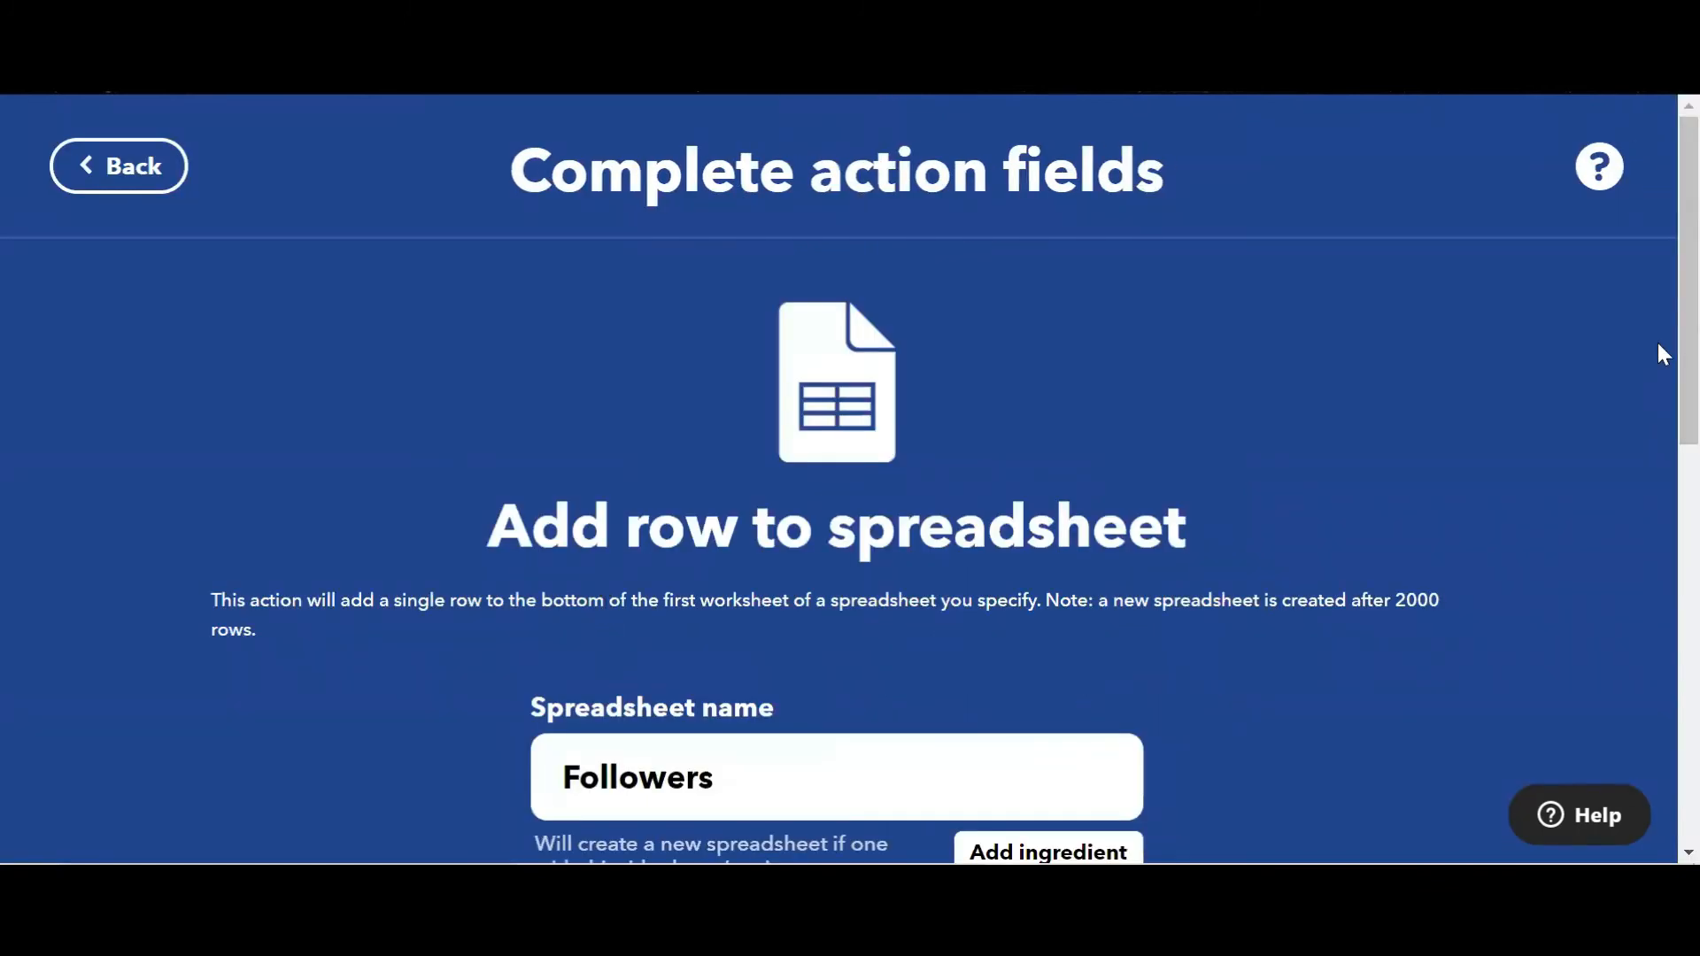
# Step: Review the prefilled action fields and create the action with spreadsheet name Followers, the default formatted row and Drive folder path IFTTT/Twitter
pyautogui.scroll(-3, 1660, 424)
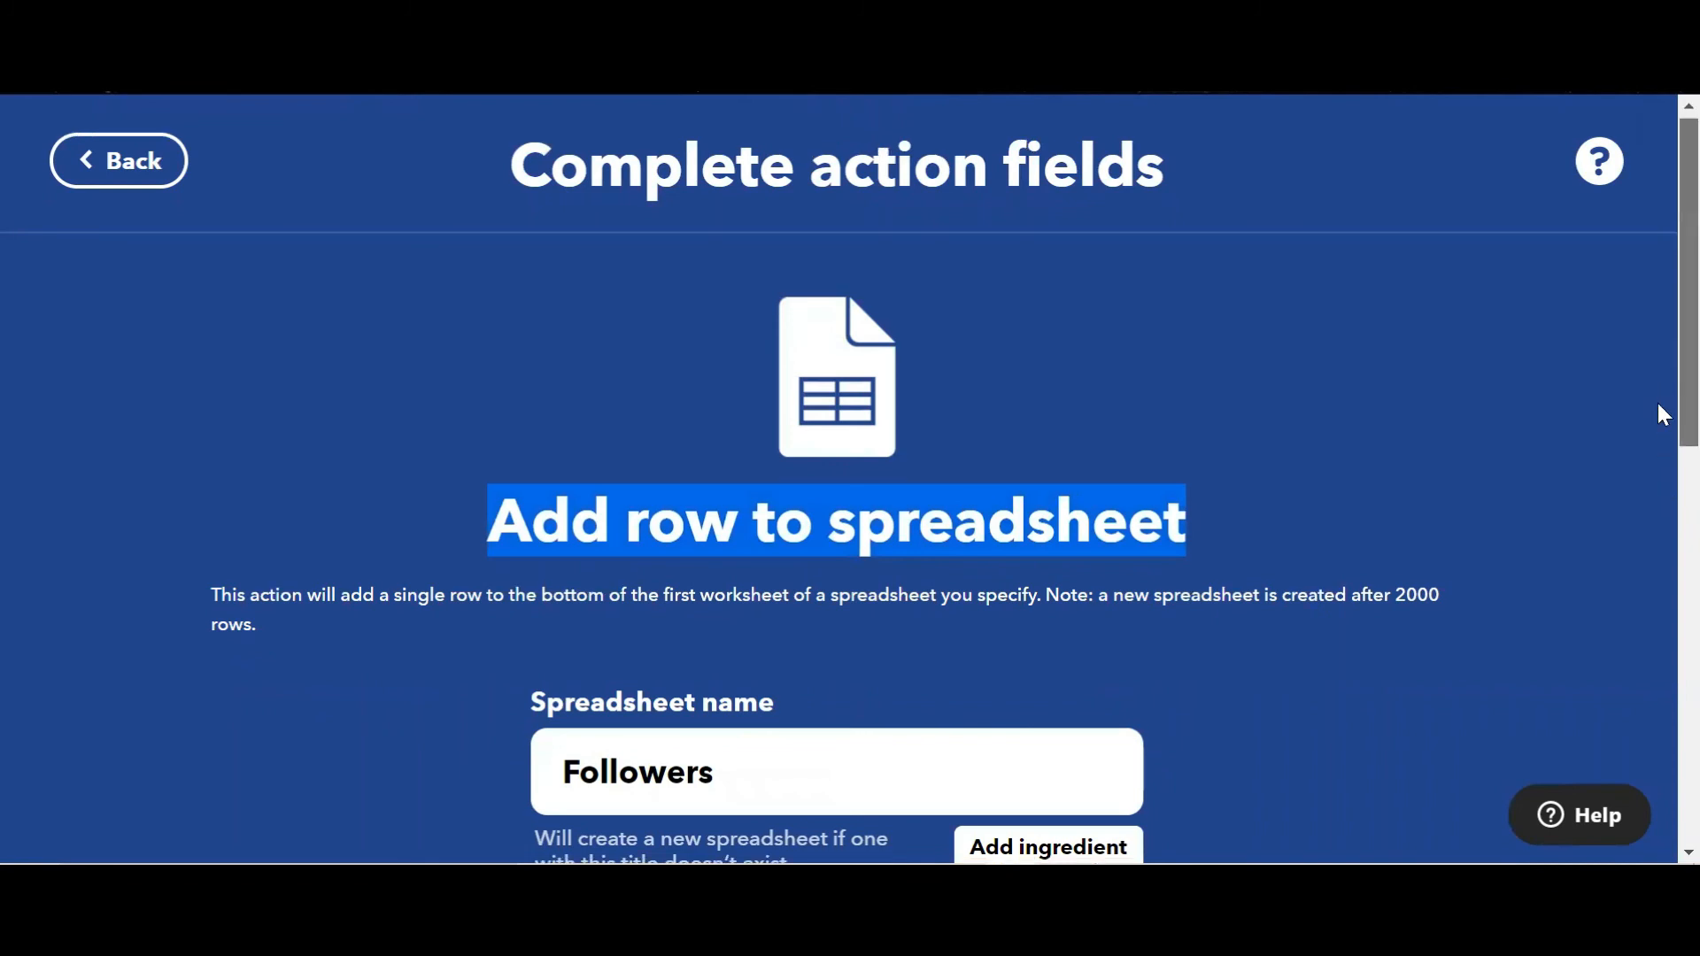
pyautogui.scroll(-5, 1660, 487)
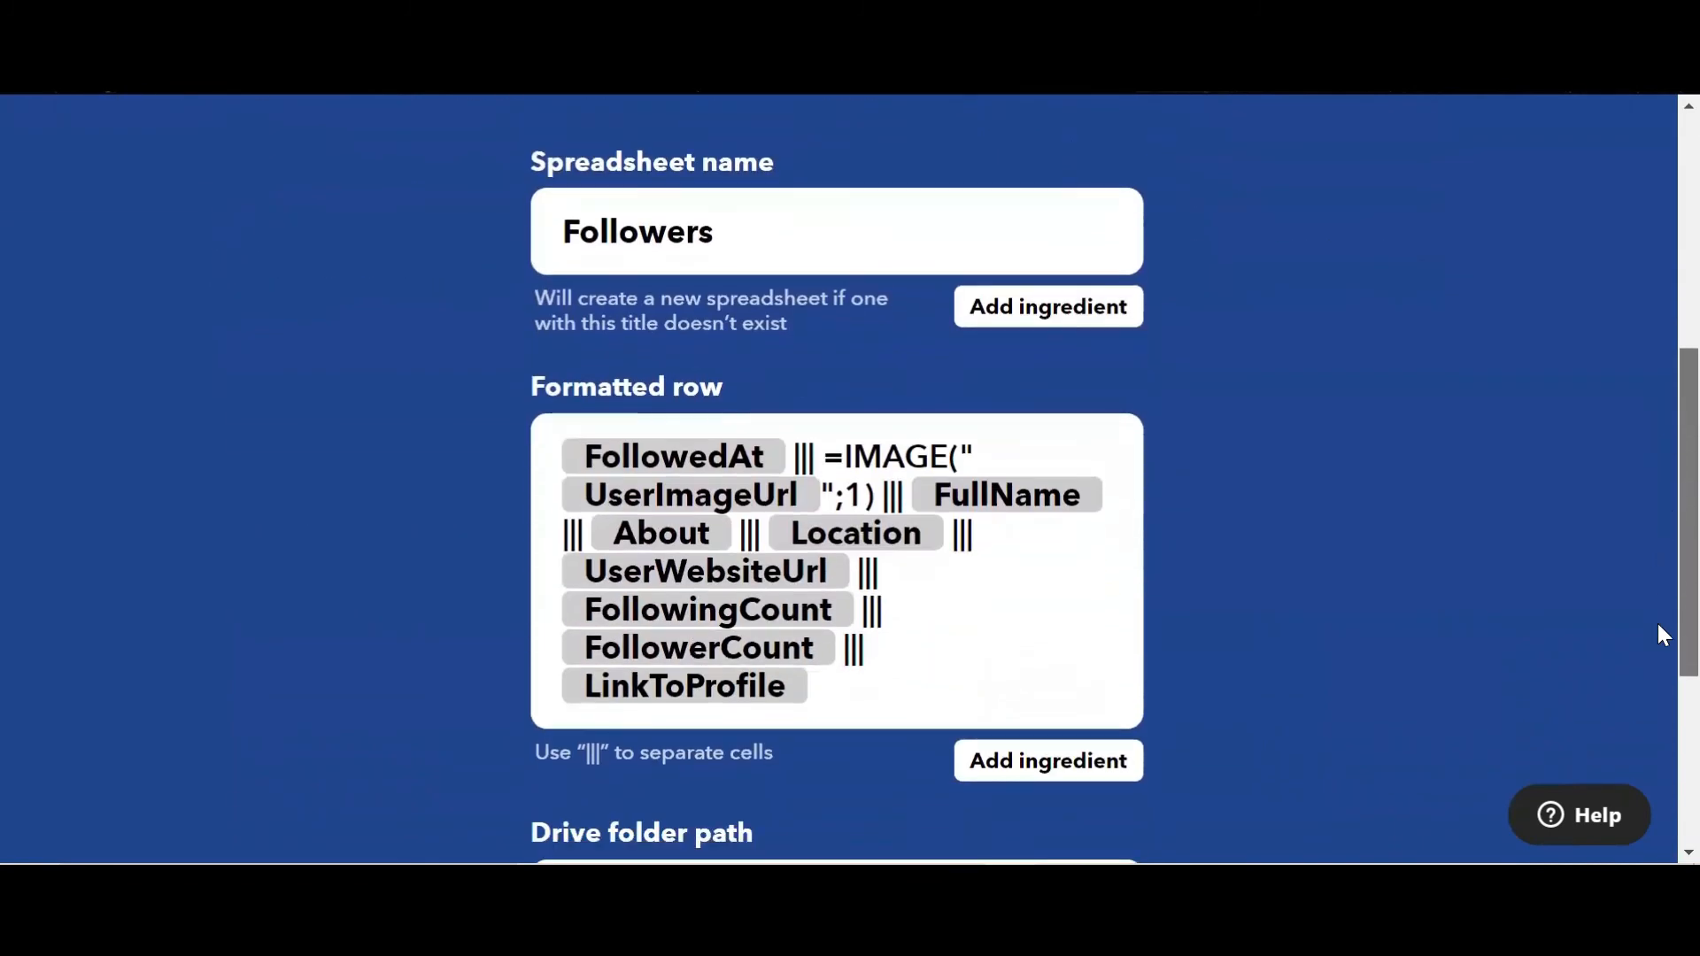
pyautogui.scroll(-2, 1658, 699)
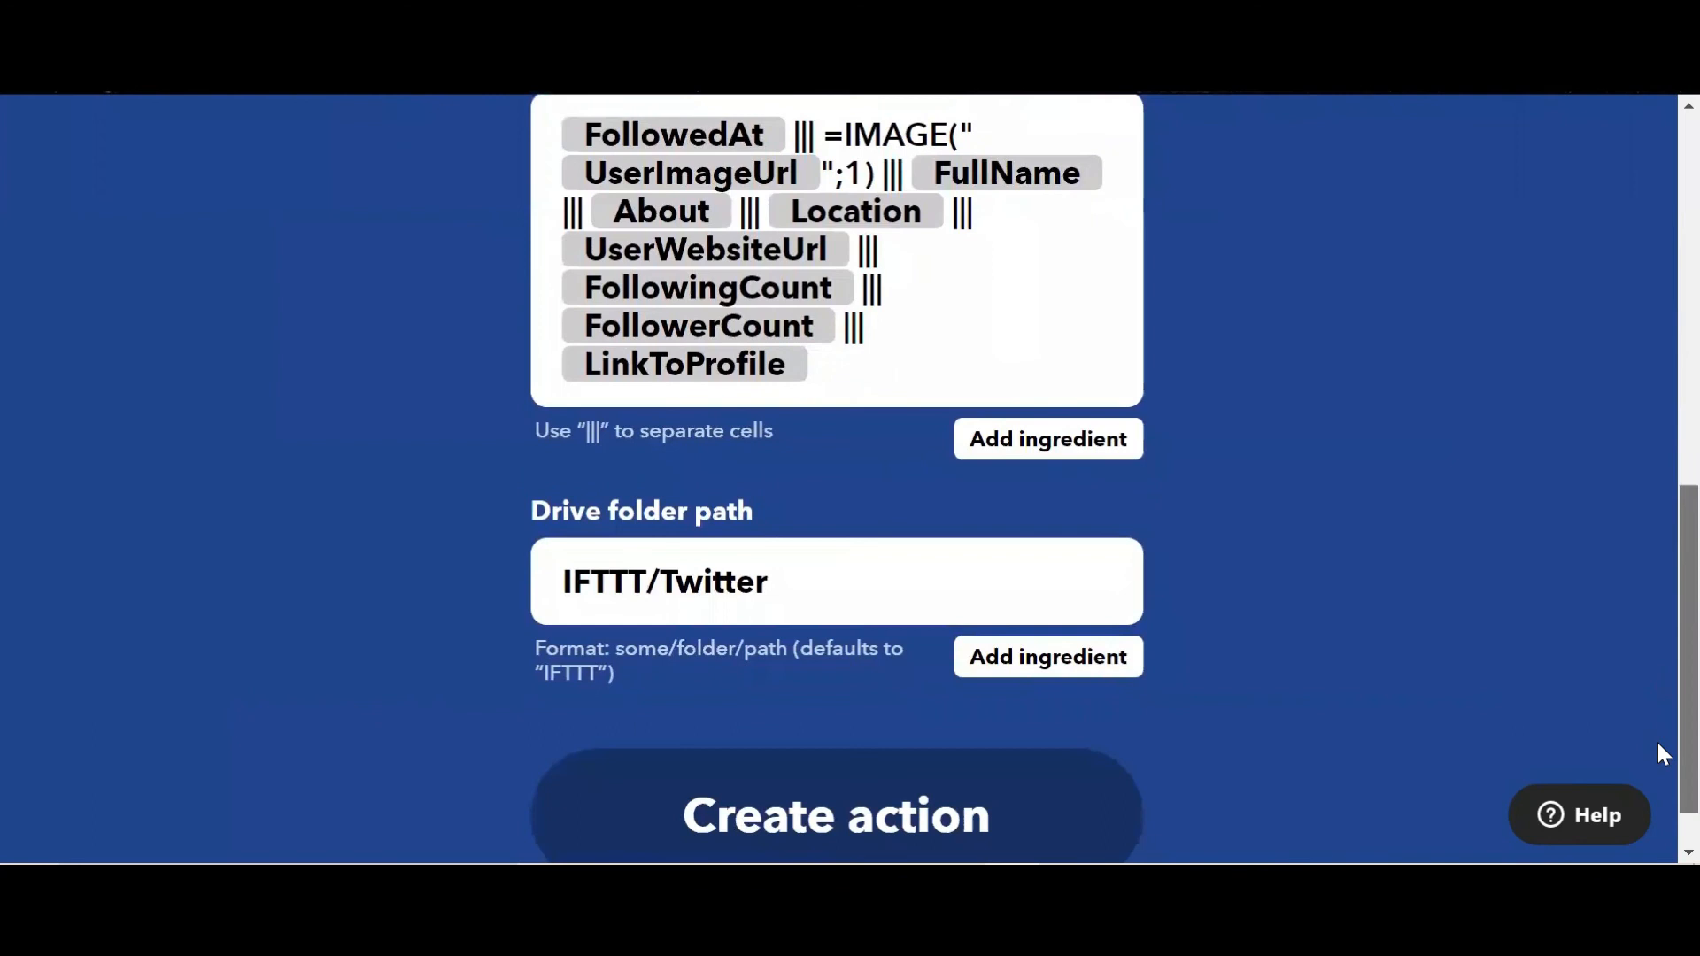
pyautogui.scroll(-1, 1657, 762)
pyautogui.scroll(3, 1629, 664)
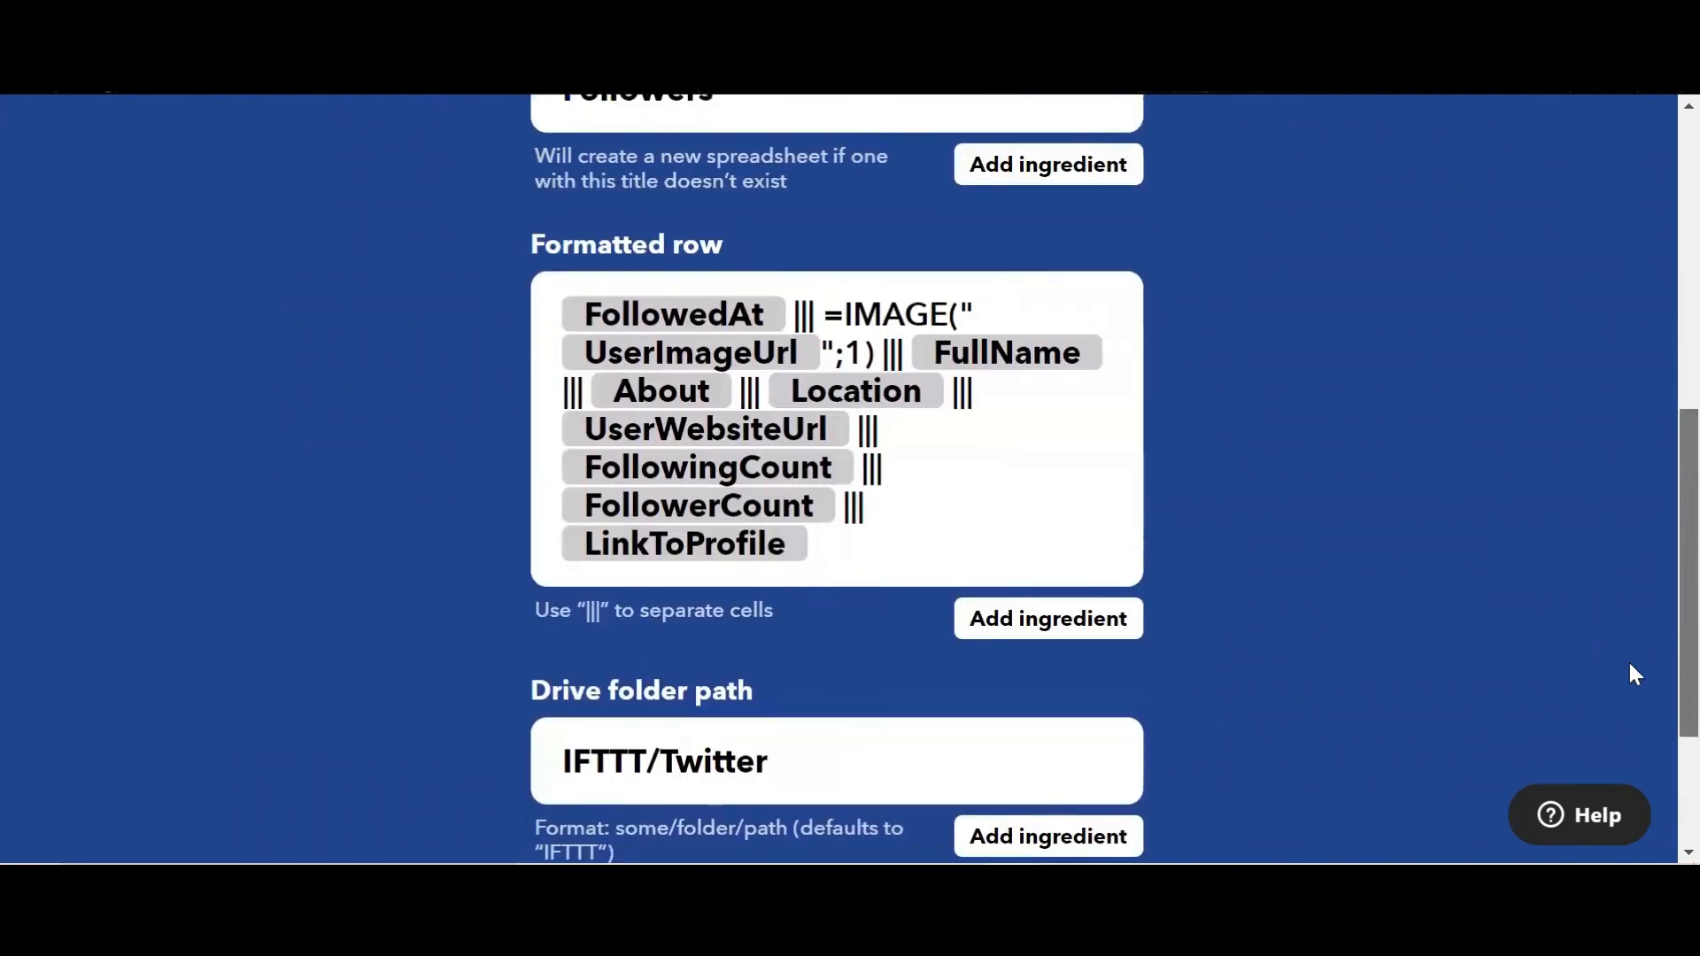
pyautogui.scroll(-3, 1658, 761)
pyautogui.scroll(1, 1654, 700)
pyautogui.scroll(-1, 1658, 811)
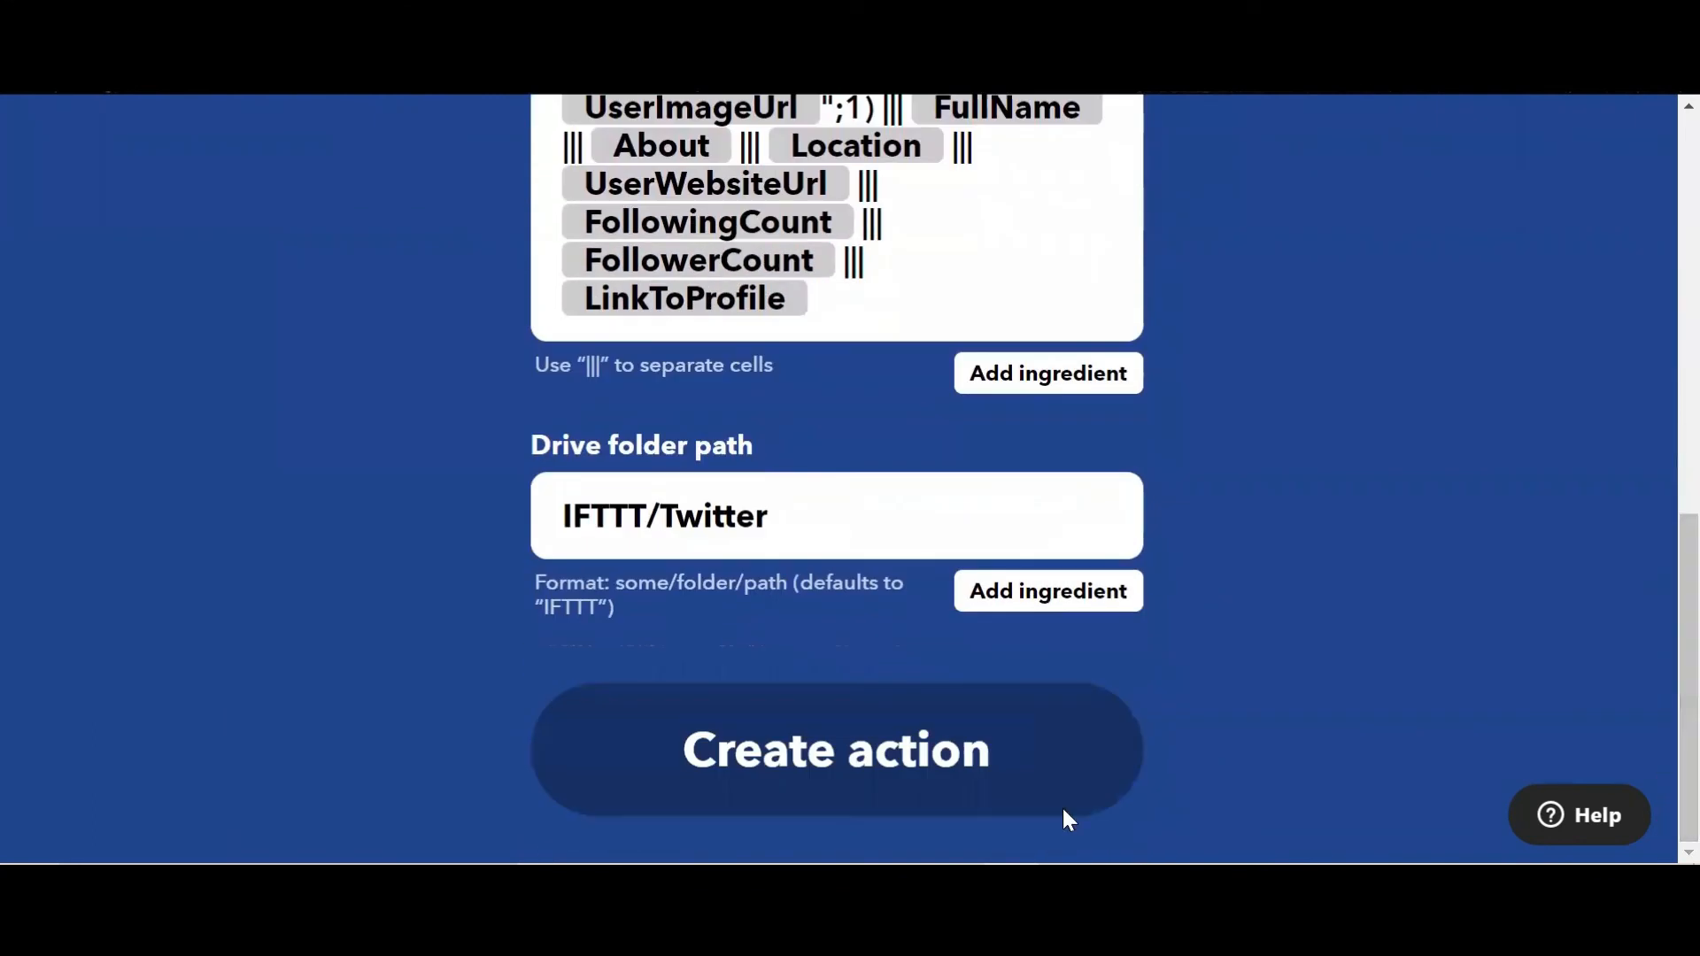
pyautogui.click(797, 738)
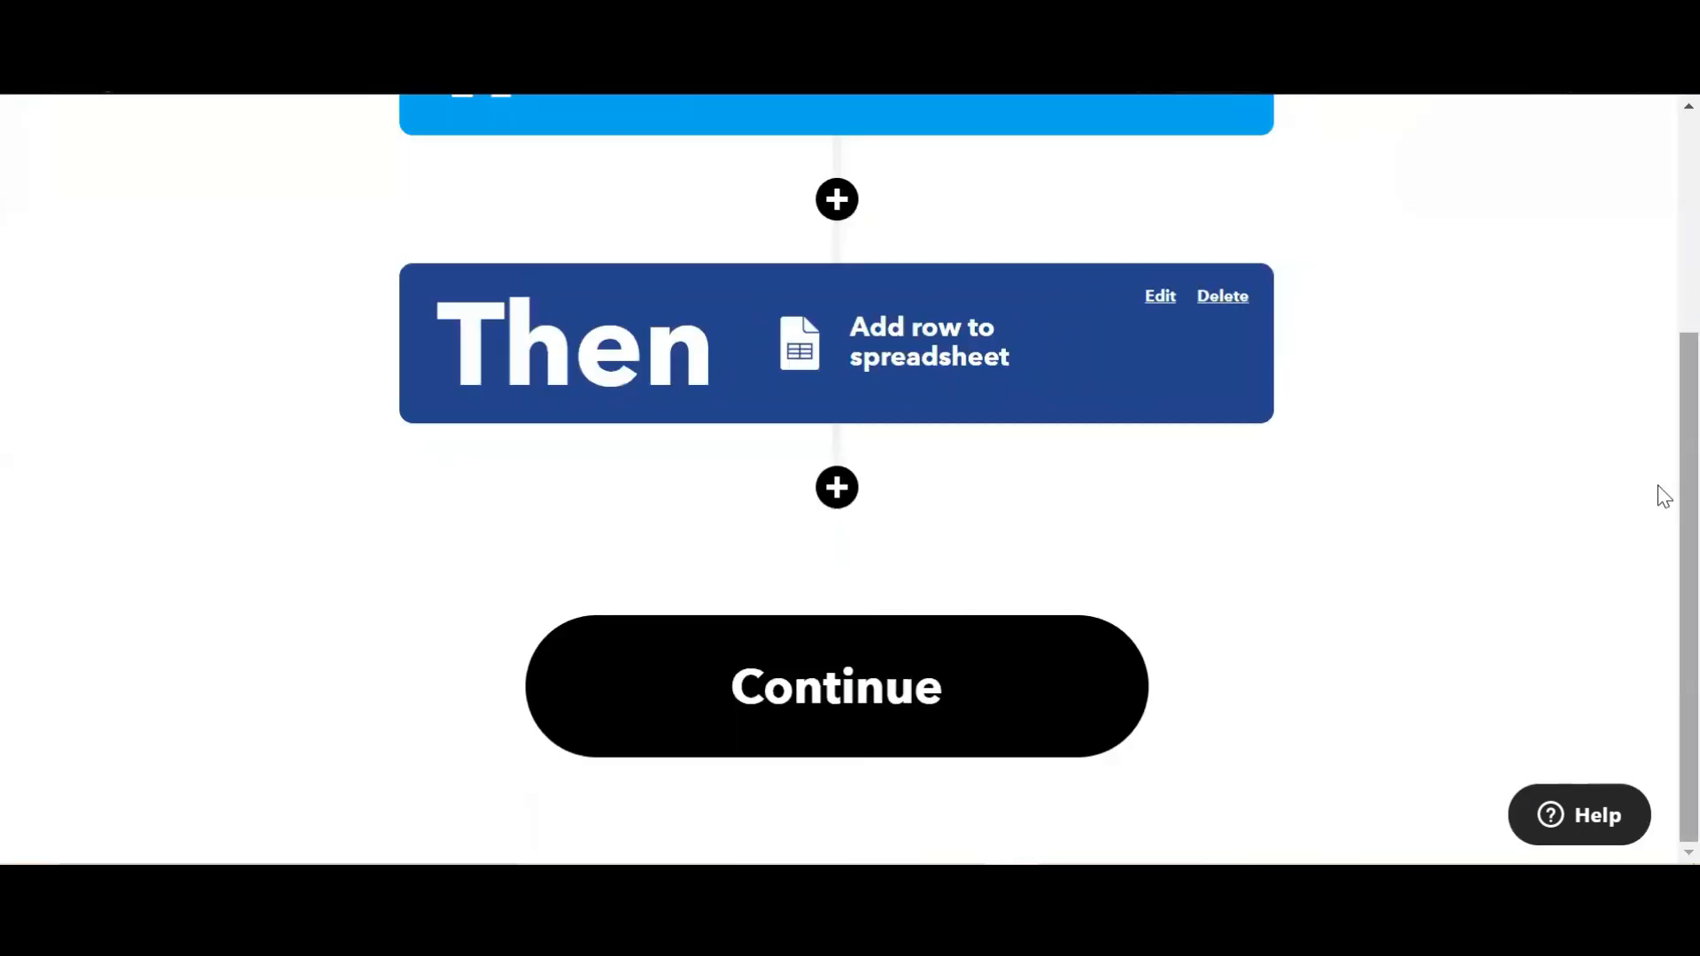
pyautogui.scroll(4, 1664, 496)
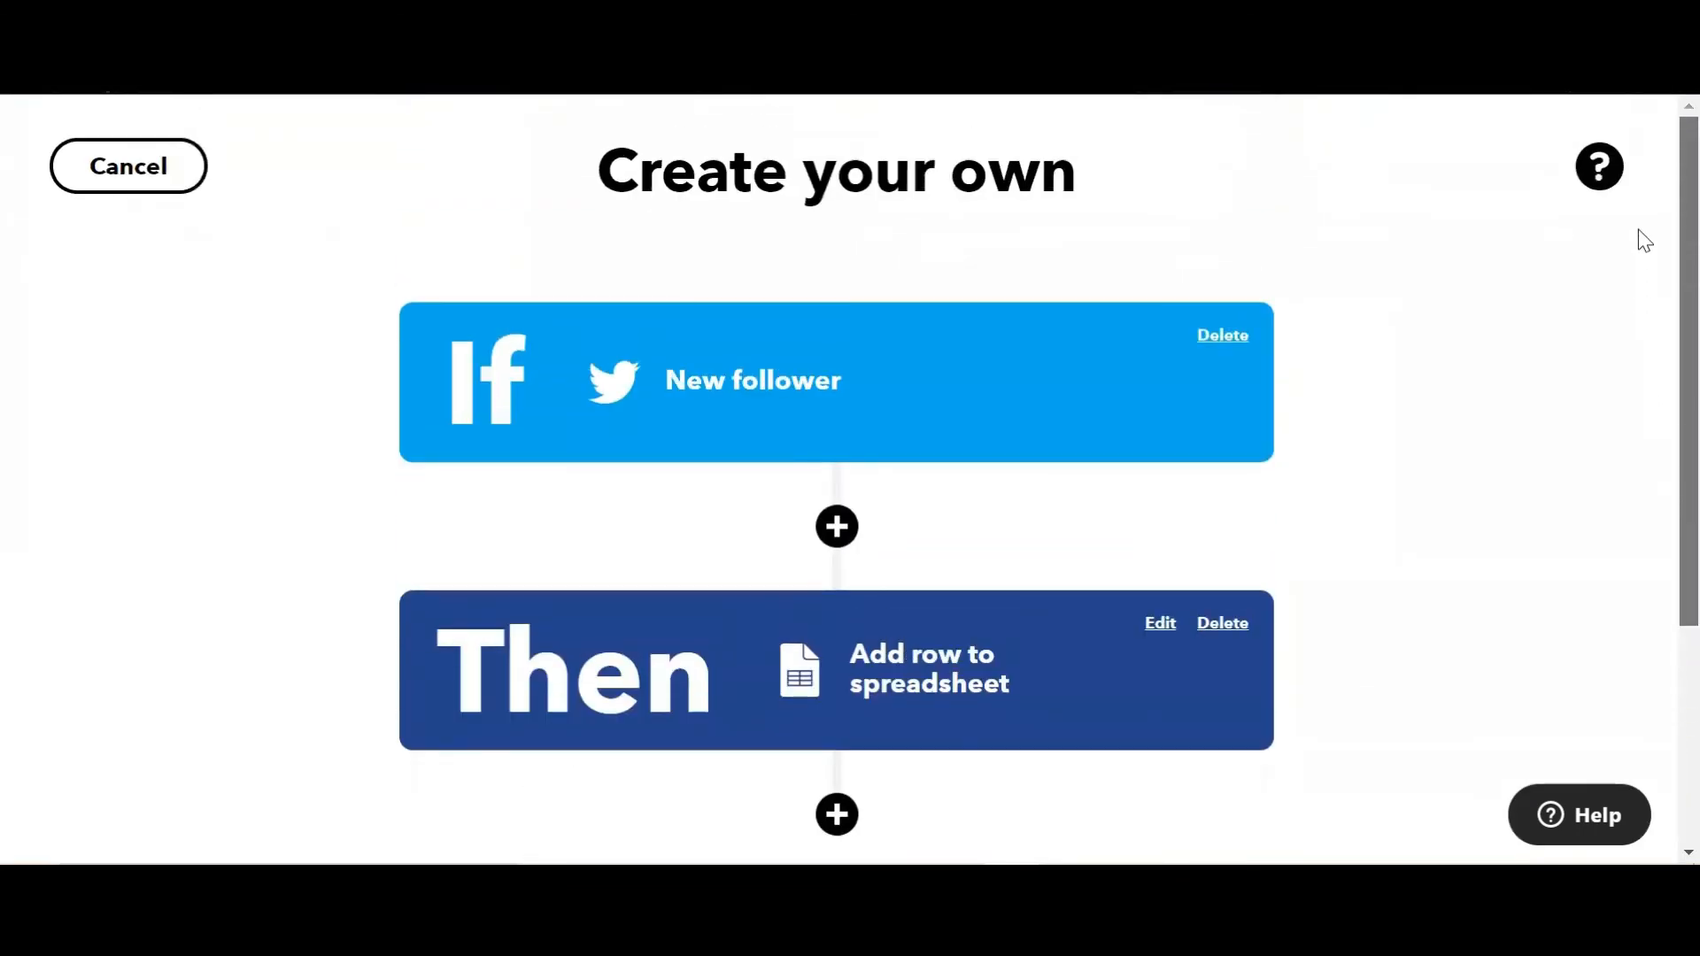